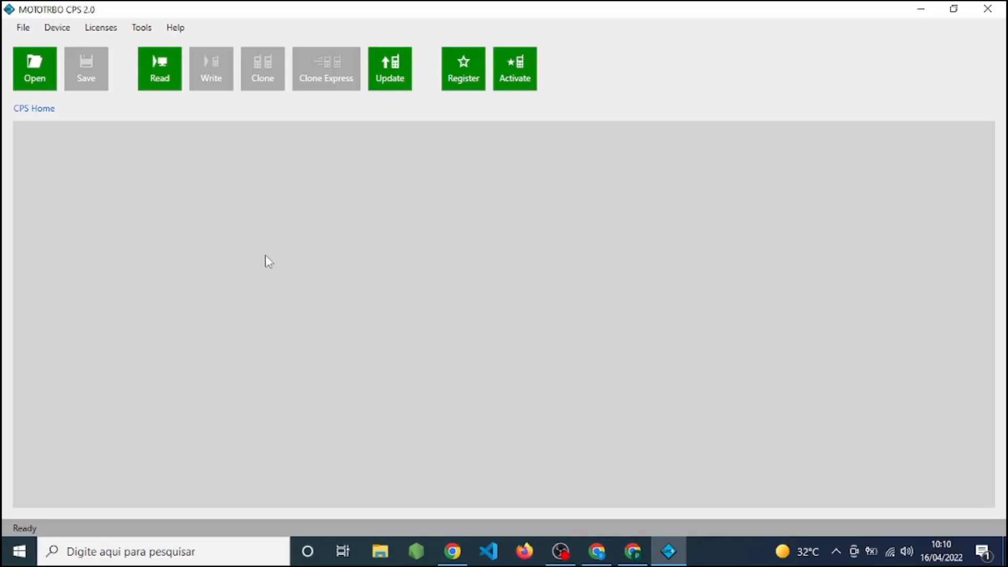
Read the configuration from the connected radio and open Zone1 under Zone/Channel Assignment.
click(159, 68)
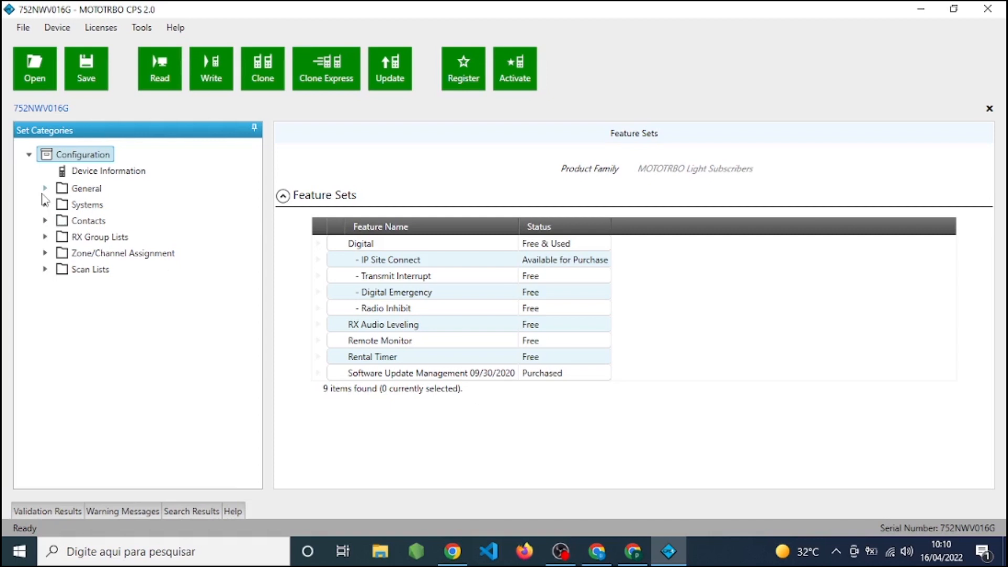
click(45, 254)
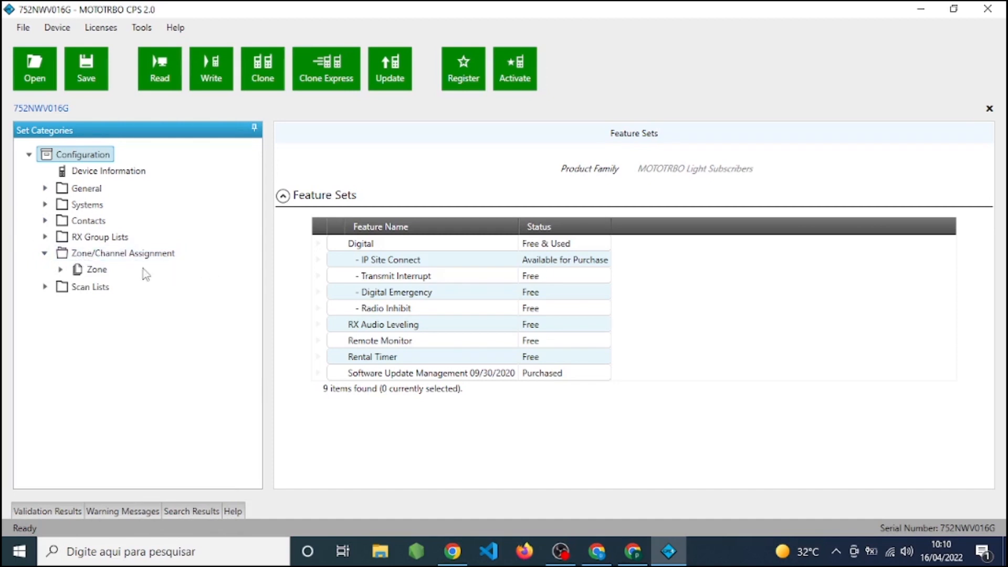
click(60, 269)
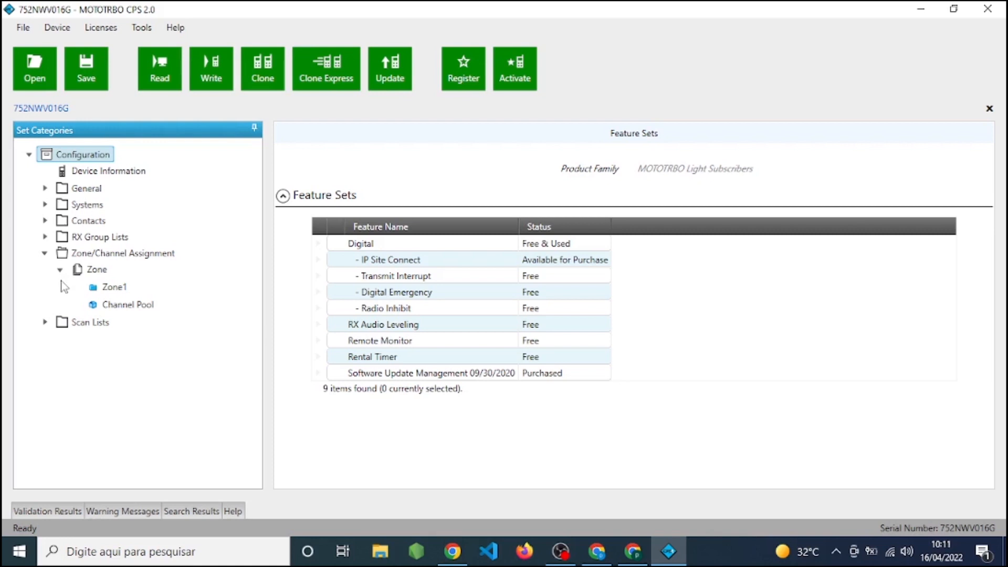
click(108, 288)
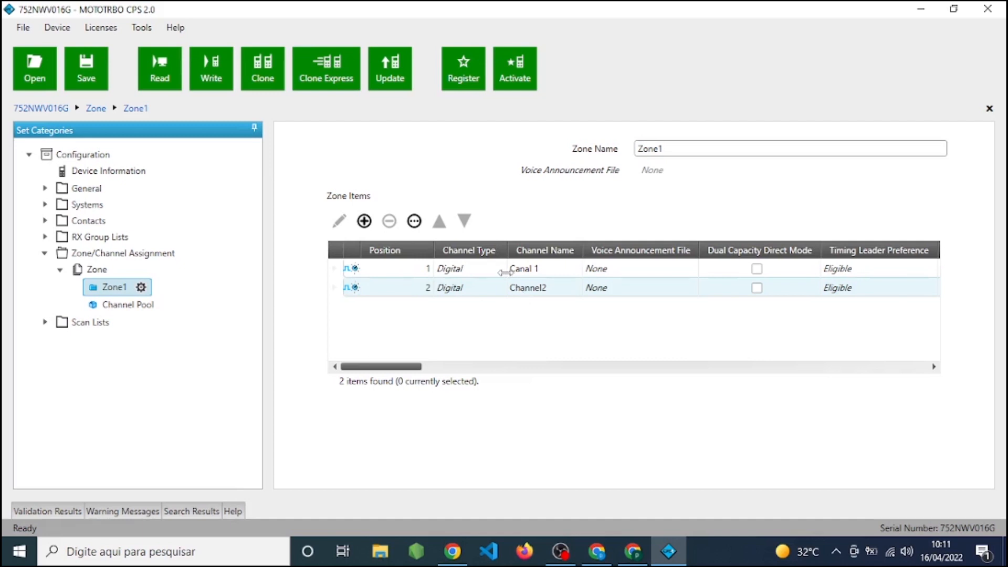
Delete the digital channel Channel2 from Zone1 and add a new analog channel in its place.
click(334, 289)
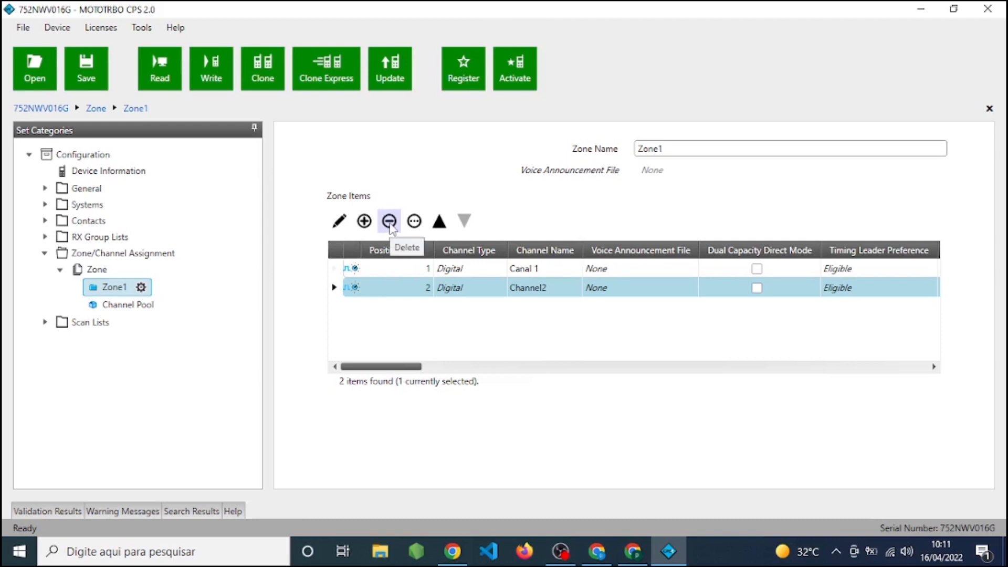
click(389, 223)
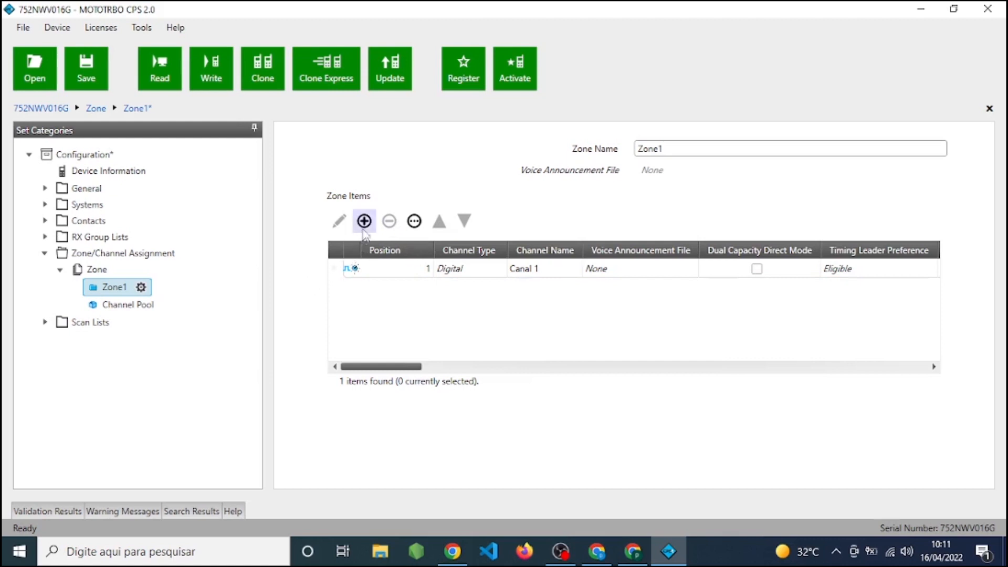
click(364, 221)
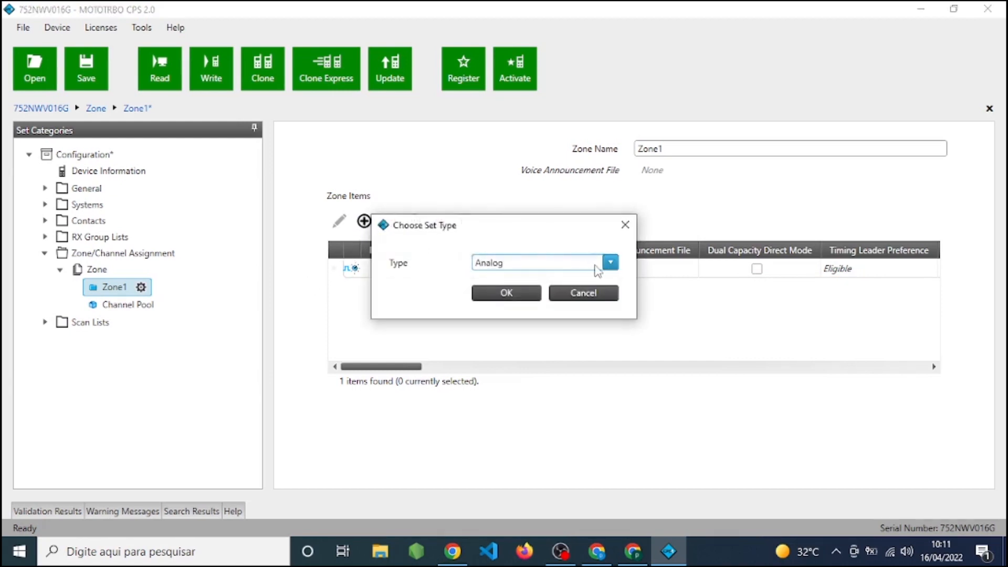
click(595, 265)
click(500, 284)
click(504, 291)
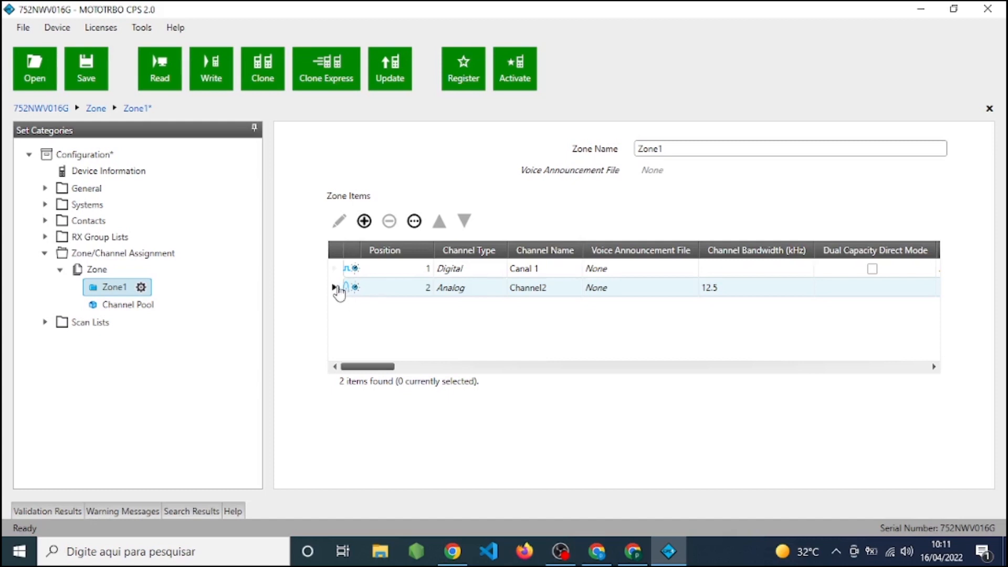
Rename the new analog channel in Zone1 as "Canal analógico" and set its channel bandwidth to 25 kHz.
click(338, 290)
double_click(338, 288)
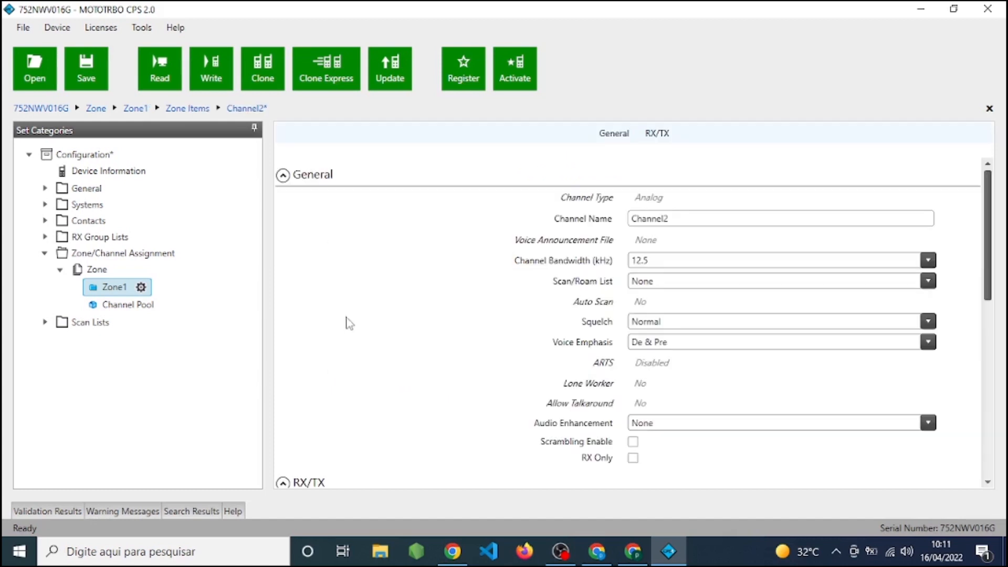
click(688, 220)
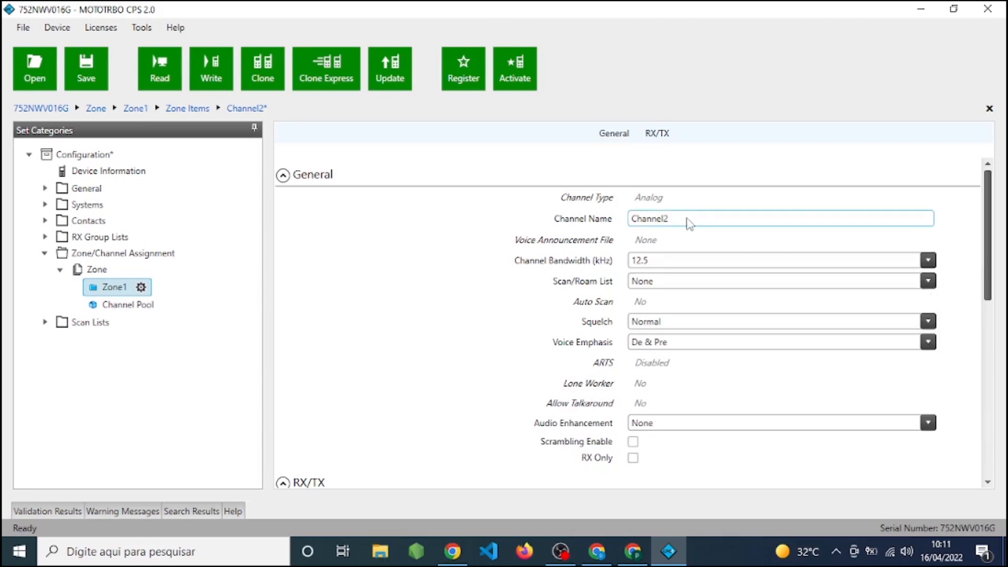
double_click(659, 221)
text(can)
key(BackSpace)
key(BackSpace)
key(BackSpace)
text(Canal analógico)
click(696, 268)
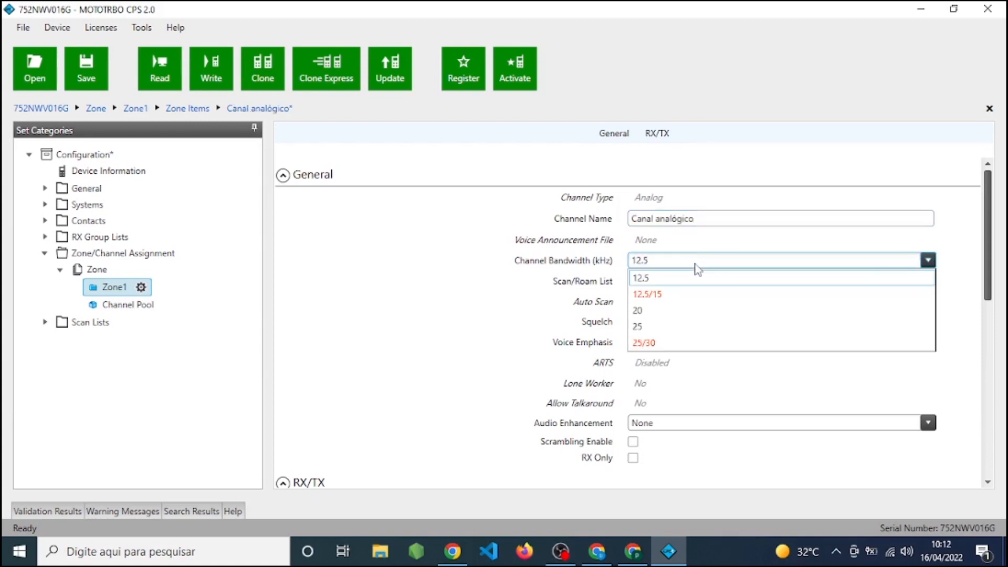
click(677, 331)
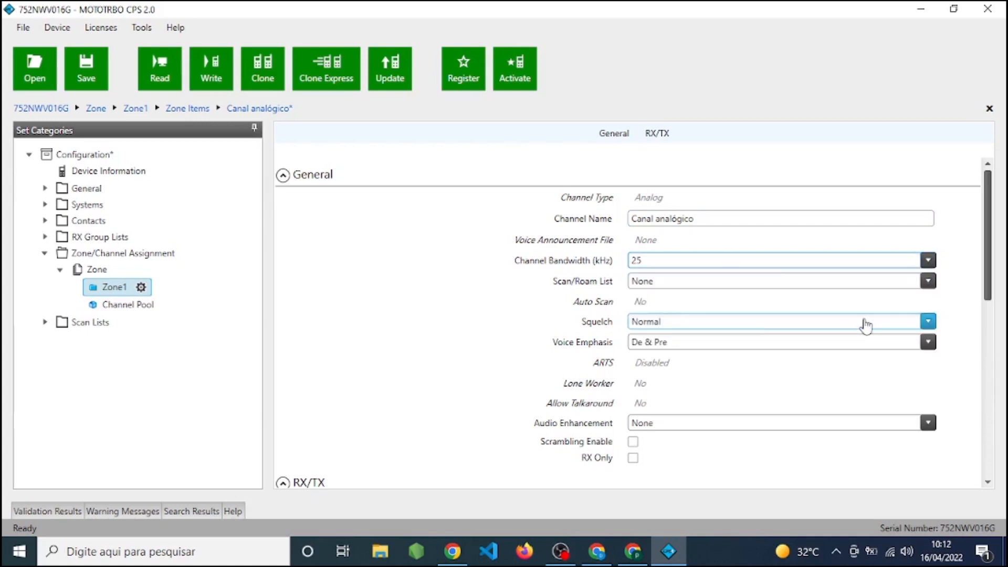
Set the analog channel's RX frequency to 142.1 MHz and copy it to TX.
scroll(989, 257, down, 2)
drag(989, 257, 998, 350)
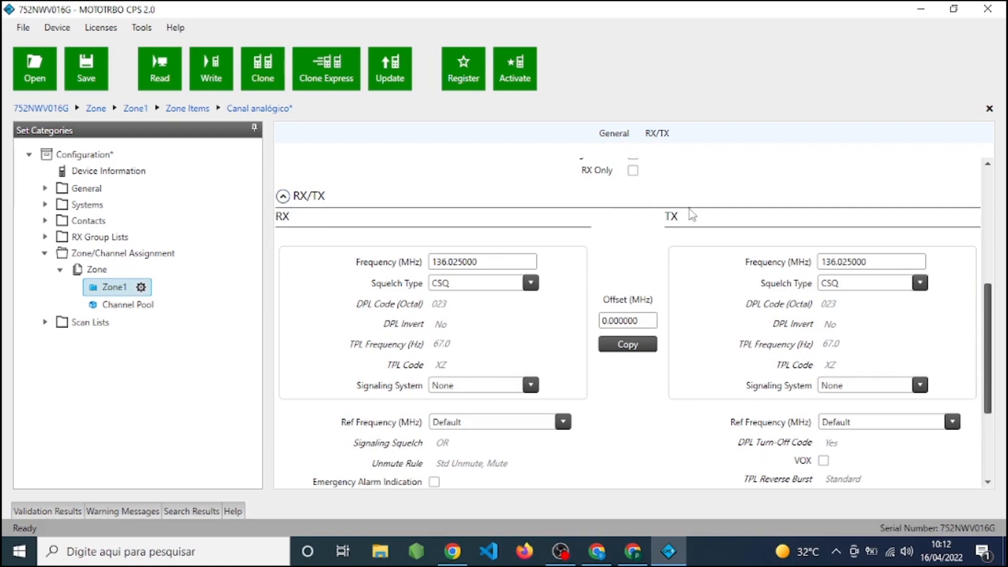
drag(476, 263, 447, 264)
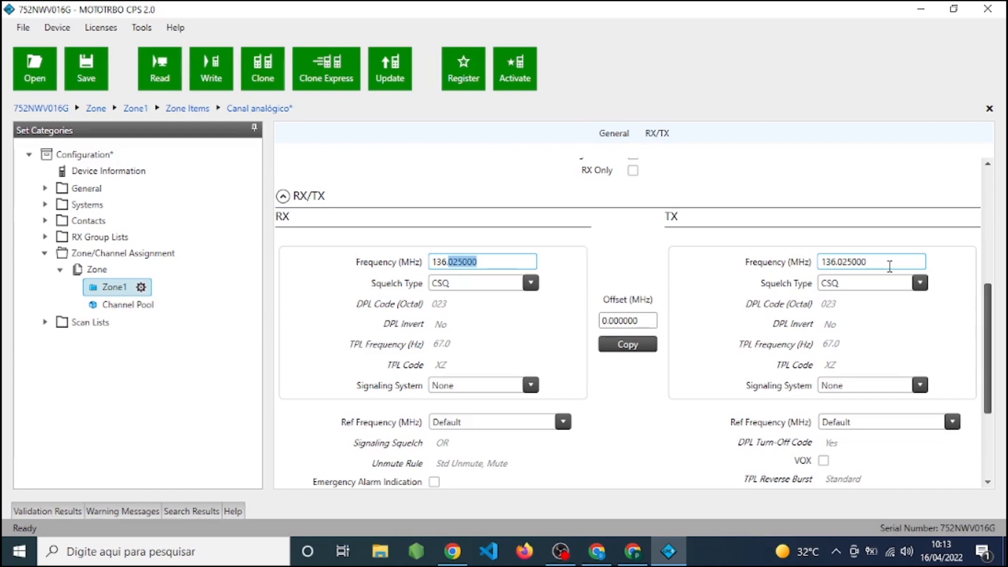
click(447, 260)
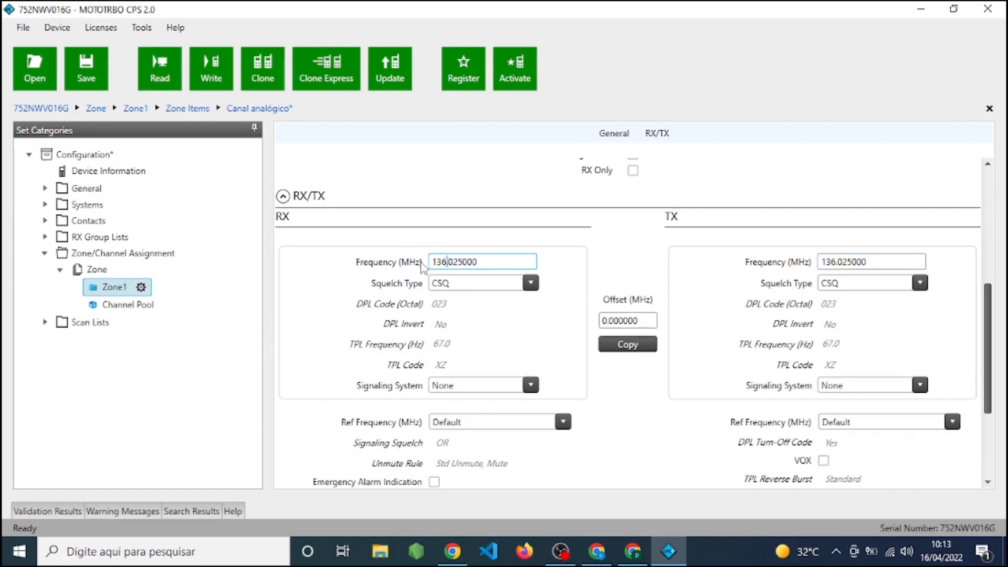
key(ctrl+a)
text(14)
text(.1)
click(645, 254)
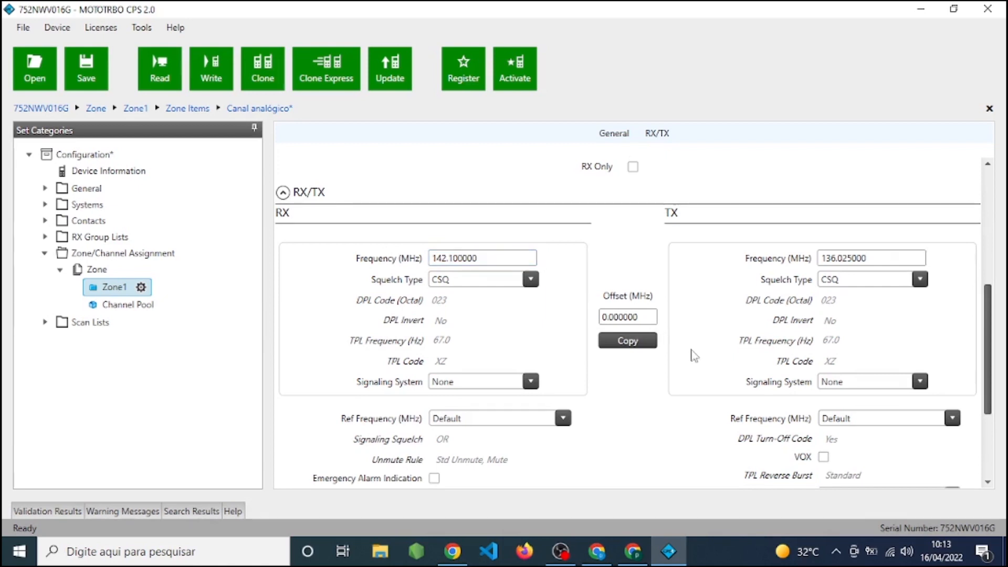
click(637, 344)
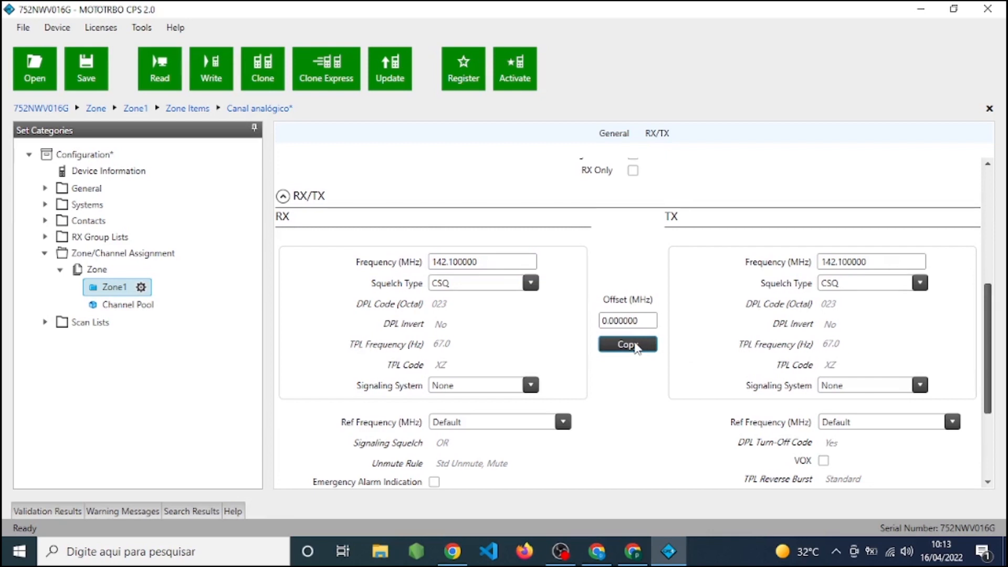
Set the analog channel's RX squelch type to TPL with a TPL frequency of 67.0 Hz.
click(532, 284)
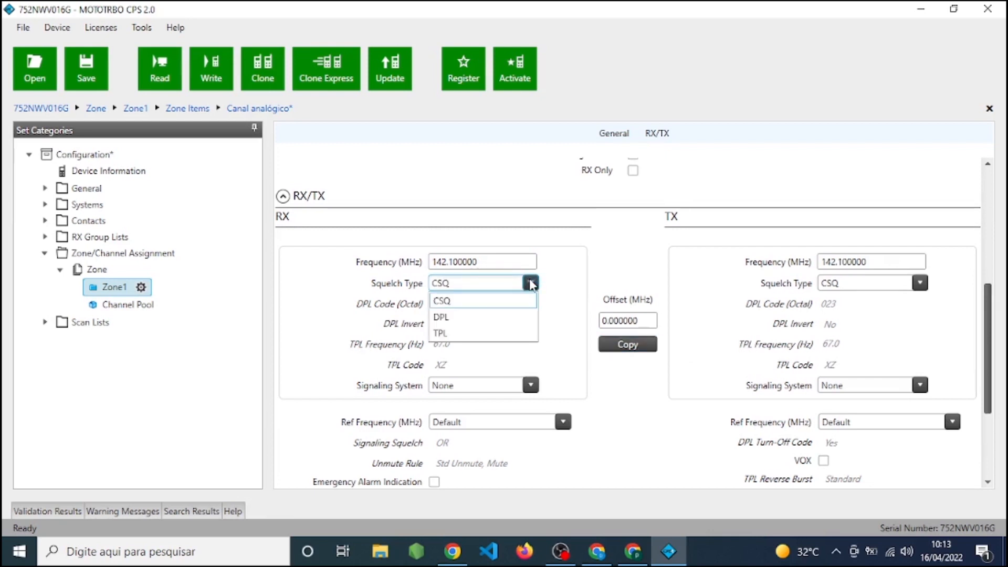
click(479, 334)
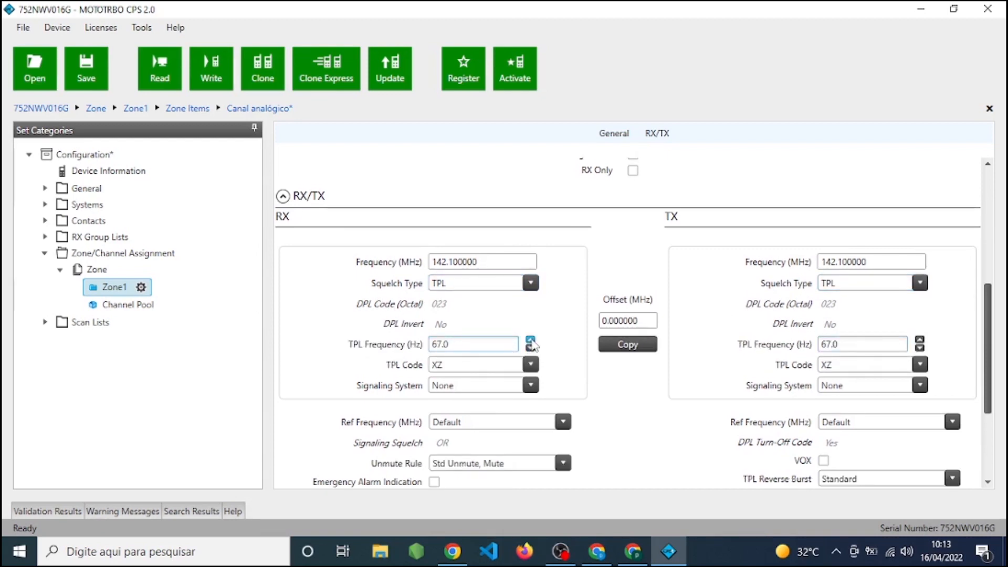
click(530, 340)
click(531, 347)
click(450, 346)
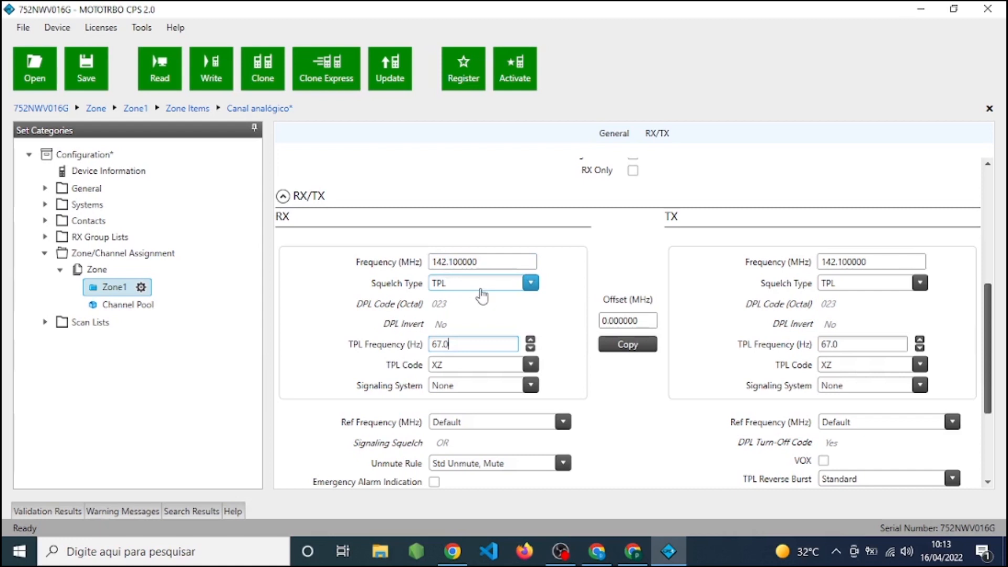
Examine the available squelch types and the remaining general and RX/TX settings of the analog channel.
click(480, 290)
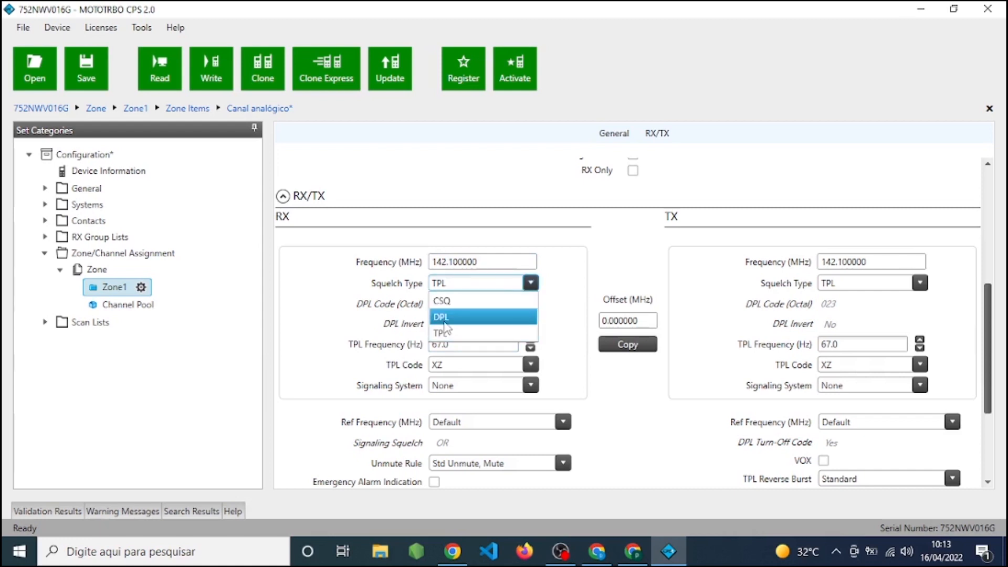
click(626, 254)
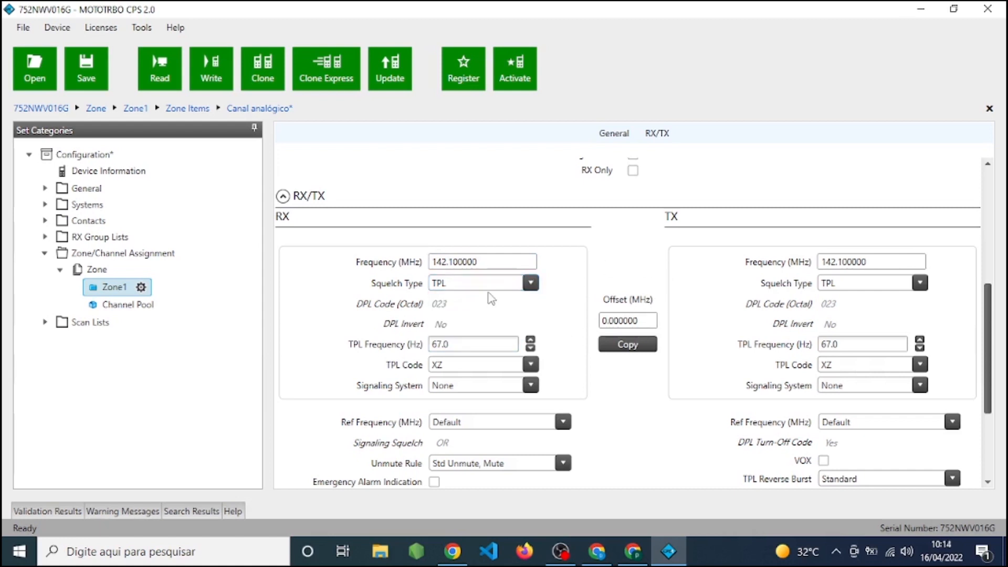
click(490, 286)
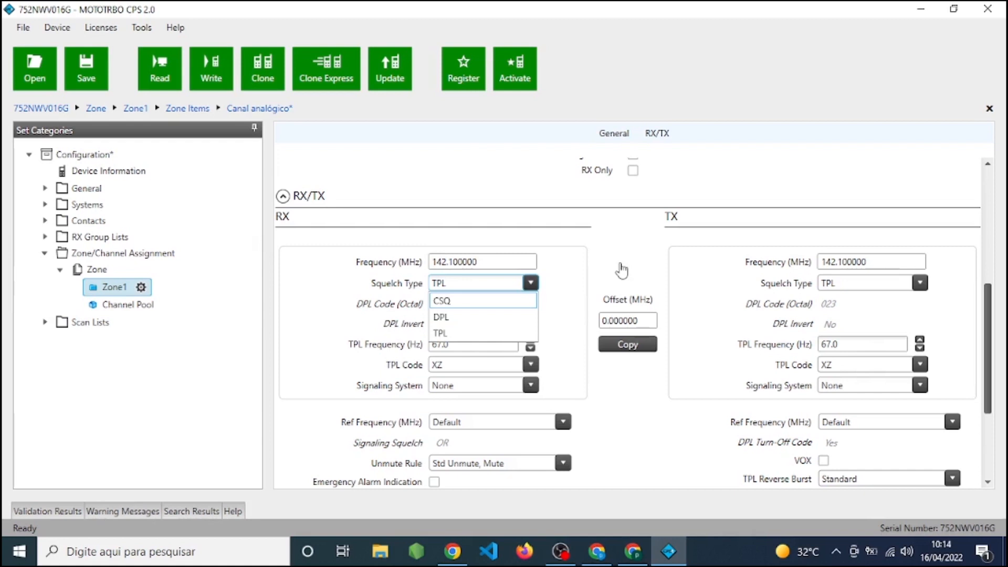
click(622, 270)
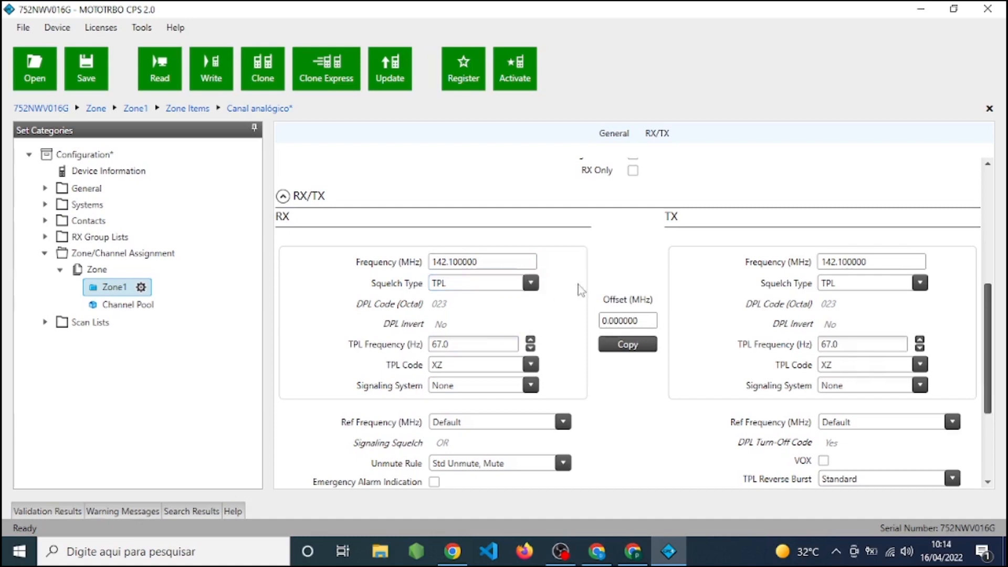
scroll(879, 286, up, 1)
scroll(880, 286, up, 4)
scroll(877, 286, down, 6)
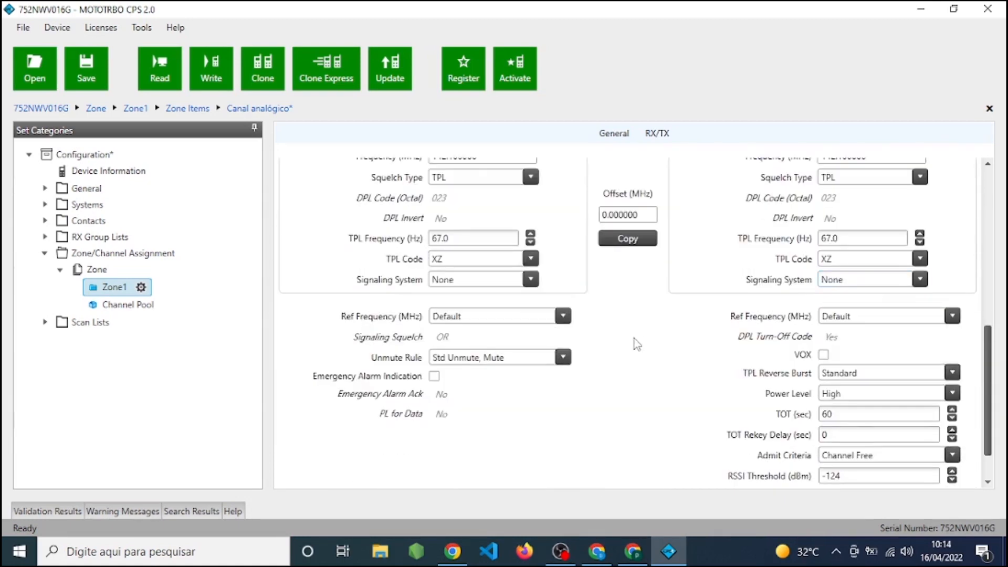
scroll(634, 342, up, 9)
scroll(634, 344, up, 2)
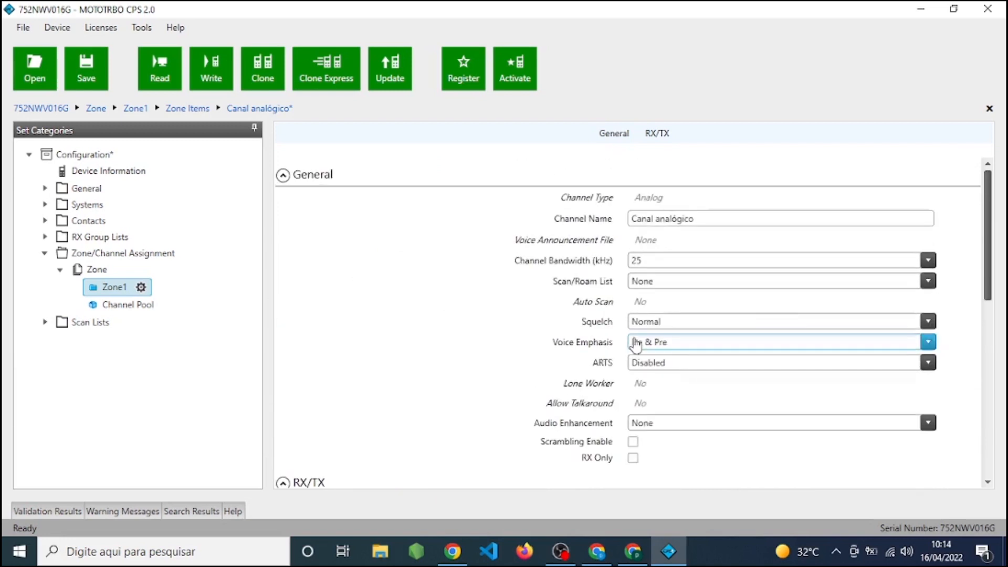
Return to Zone1, open the digital channel Canal 1 and rename it as "Canal digital".
click(112, 287)
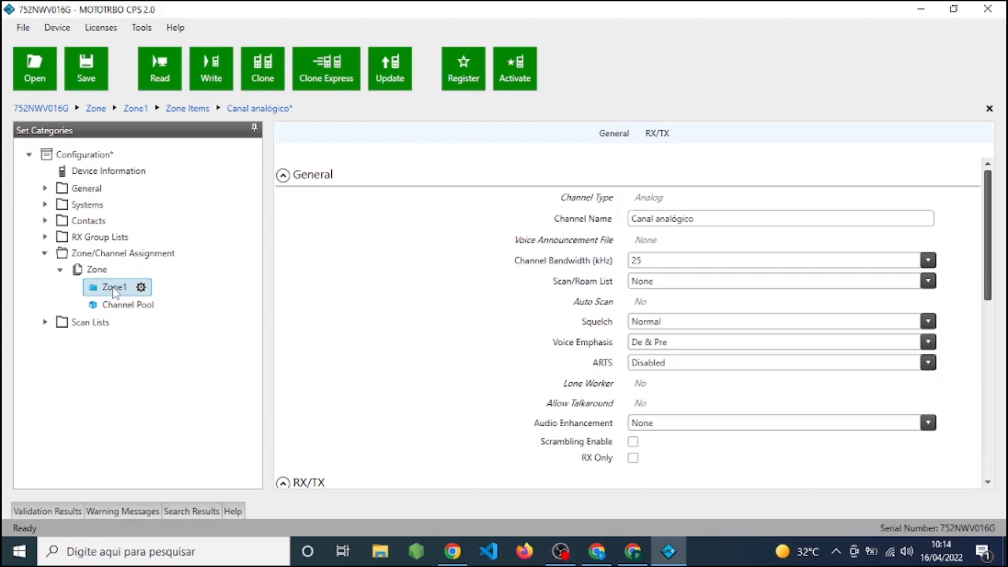
click(114, 289)
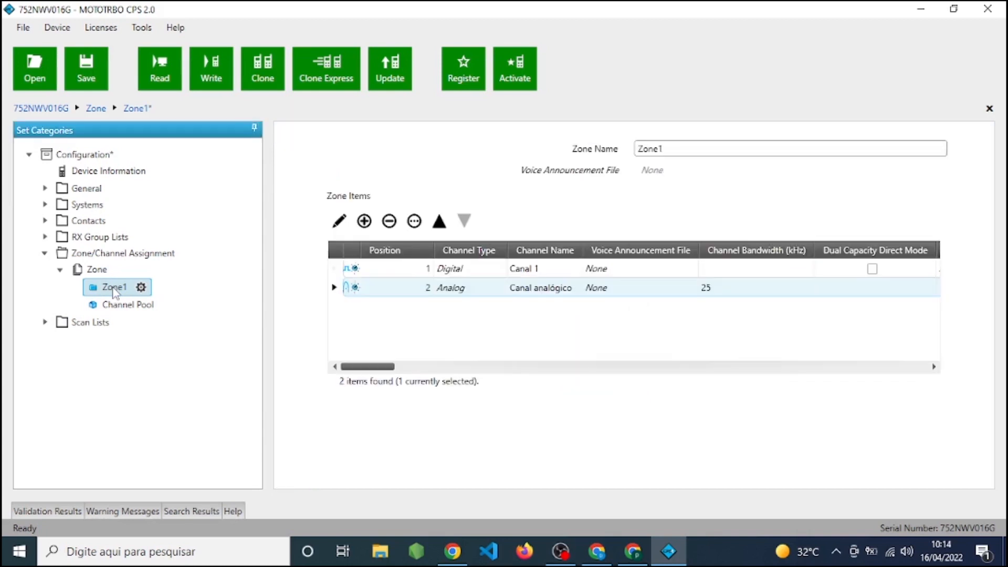
click(336, 270)
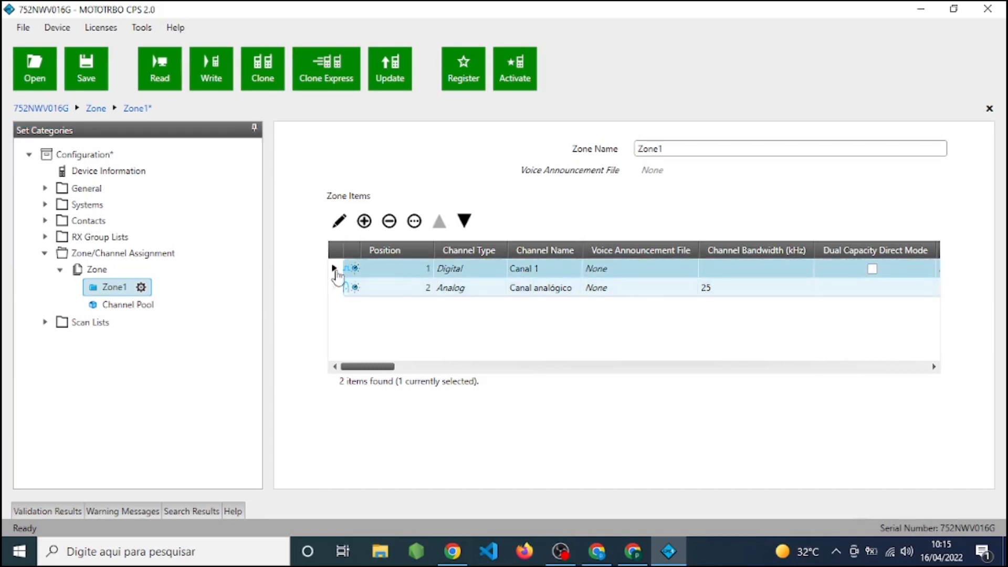
double_click(337, 271)
click(683, 219)
key(BackSpace)
key(BackSpace)
key(BackSpace)
key(BackSpace)
key(BackSpace)
key(BackSpace)
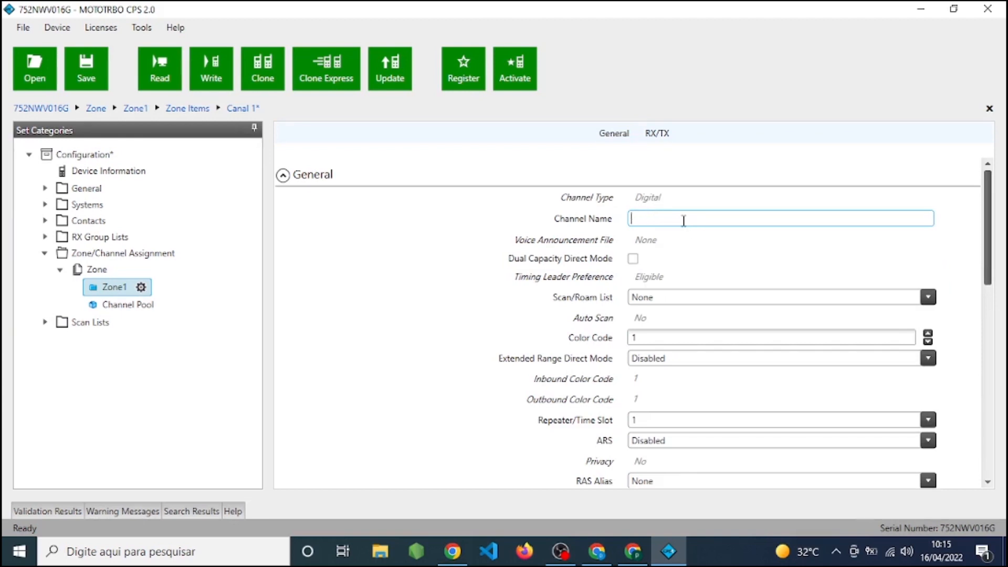
text(Canal digital)
click(753, 242)
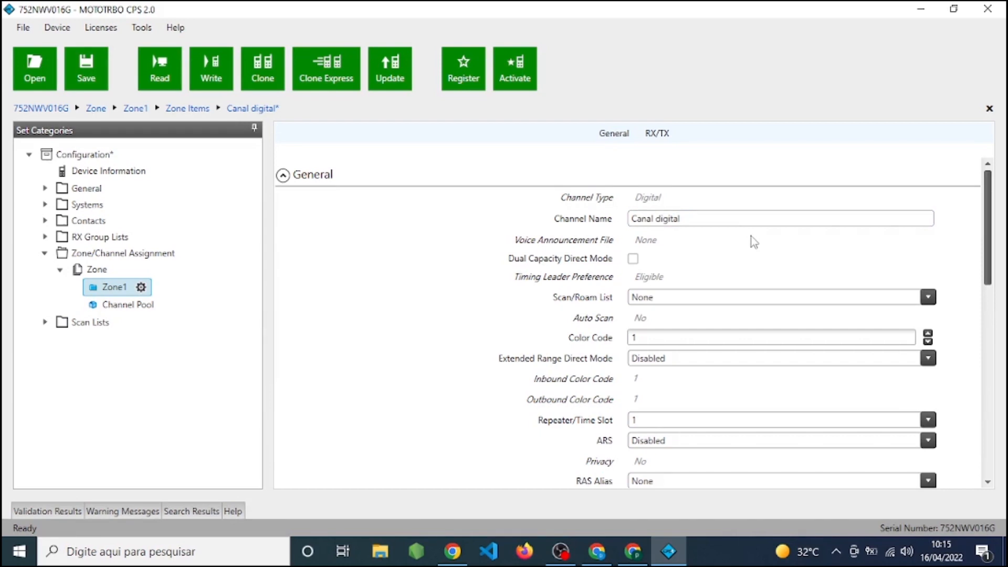
Set the digital channel's RX frequency to 141.2 MHz and copy it to TX.
scroll(754, 242, down, 2)
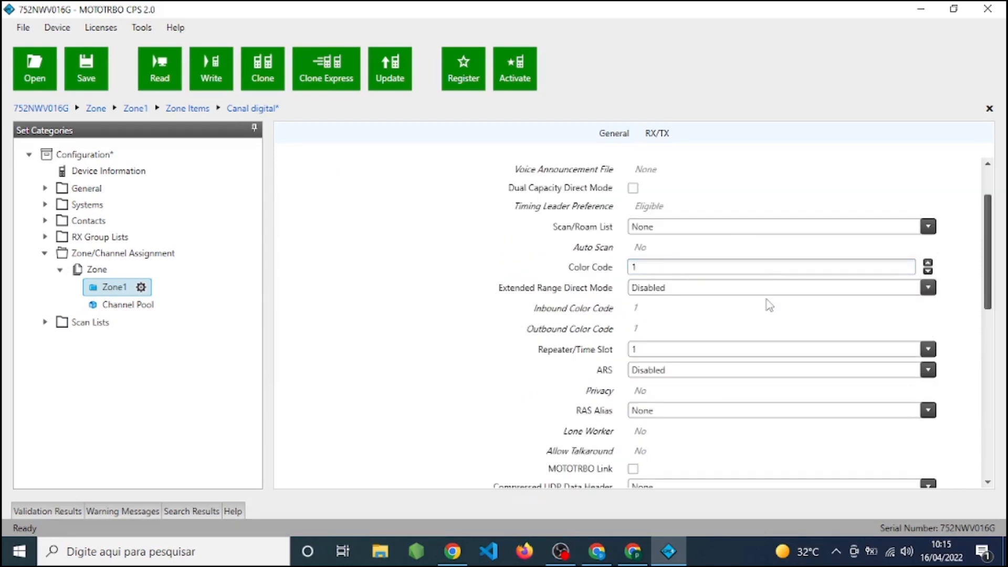
scroll(769, 304, down, 1)
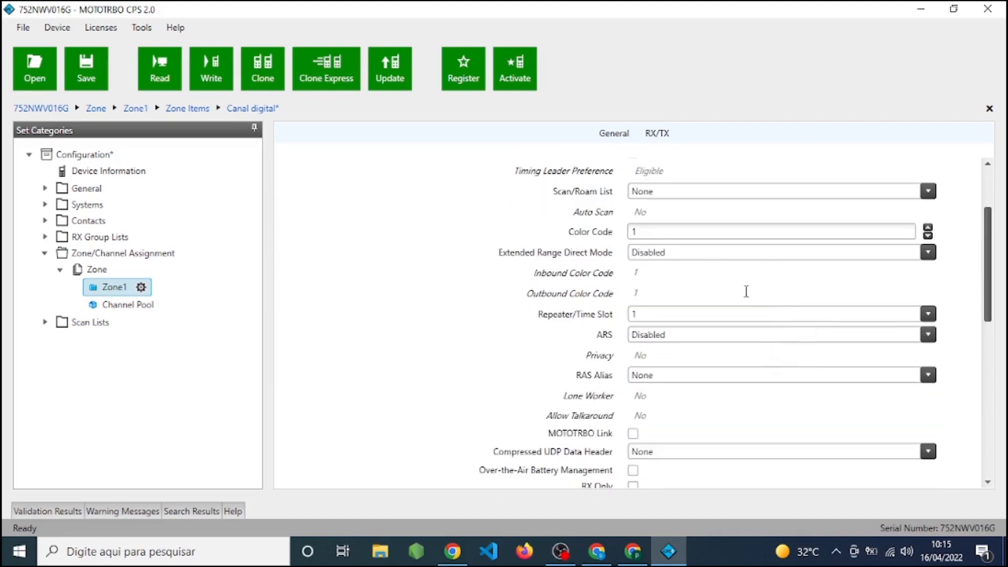
scroll(782, 331, down, 1)
scroll(837, 314, down, 1)
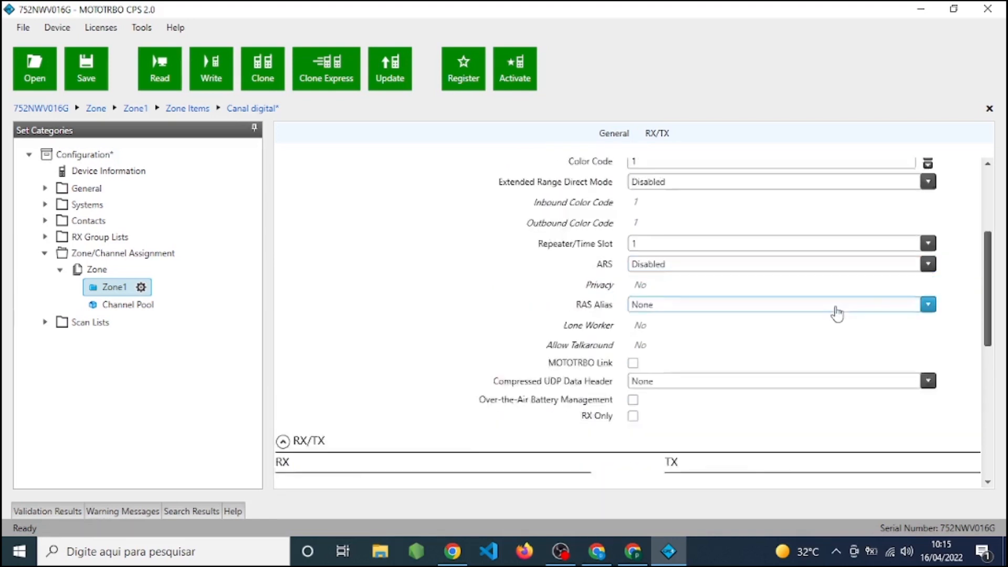
scroll(804, 333, down, 3)
scroll(749, 294, down, 3)
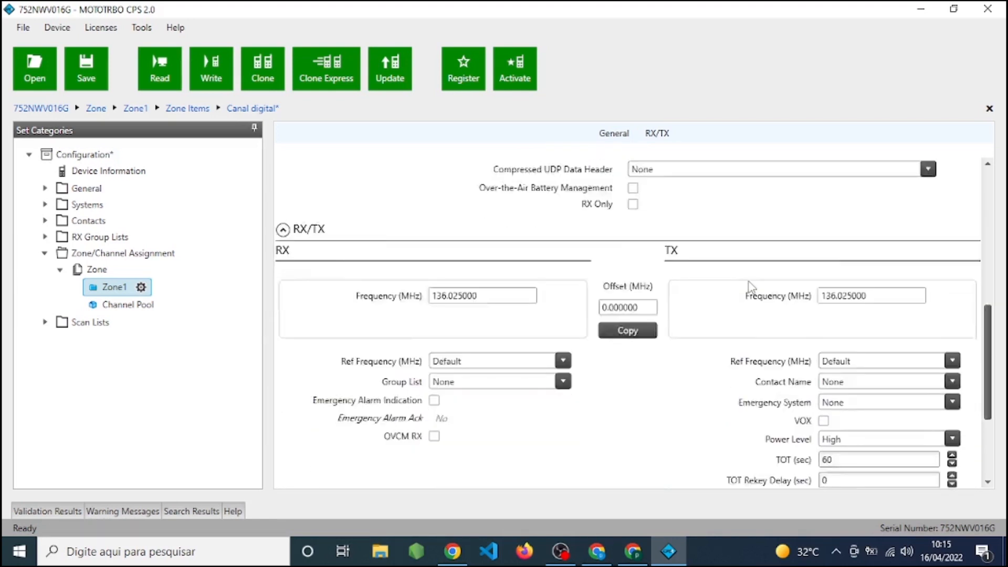
scroll(750, 287, down, 1)
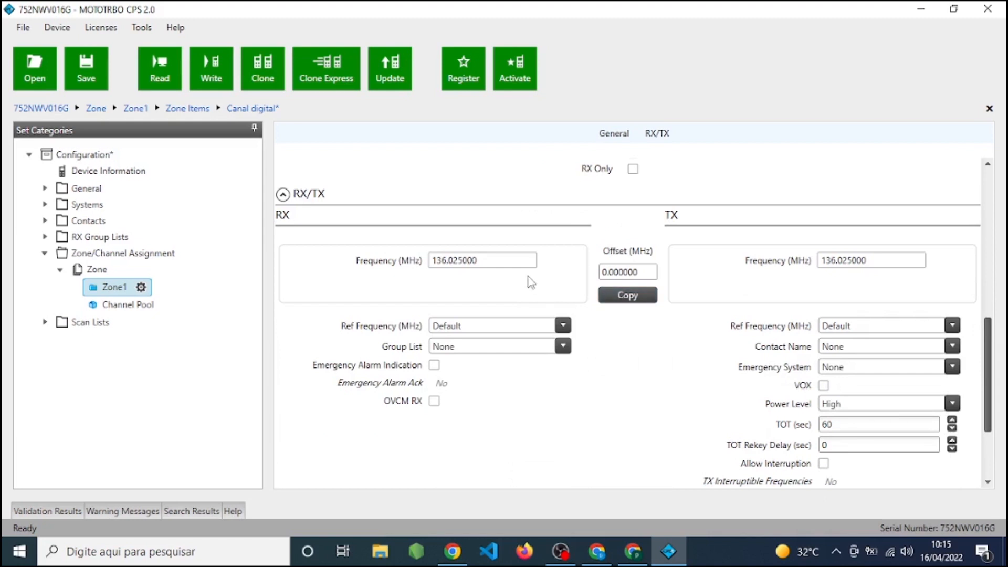
click(503, 260)
key(shift+Left)
key(shift+Left)
key(shift+Left)
key(shift+Left)
key(shift+Left)
key(shift+Left)
double_click(496, 262)
drag(447, 261, 480, 254)
key(BackSpace)
key(BackSpace)
key(BackSpace)
key(BackSpace)
key(BackSpace)
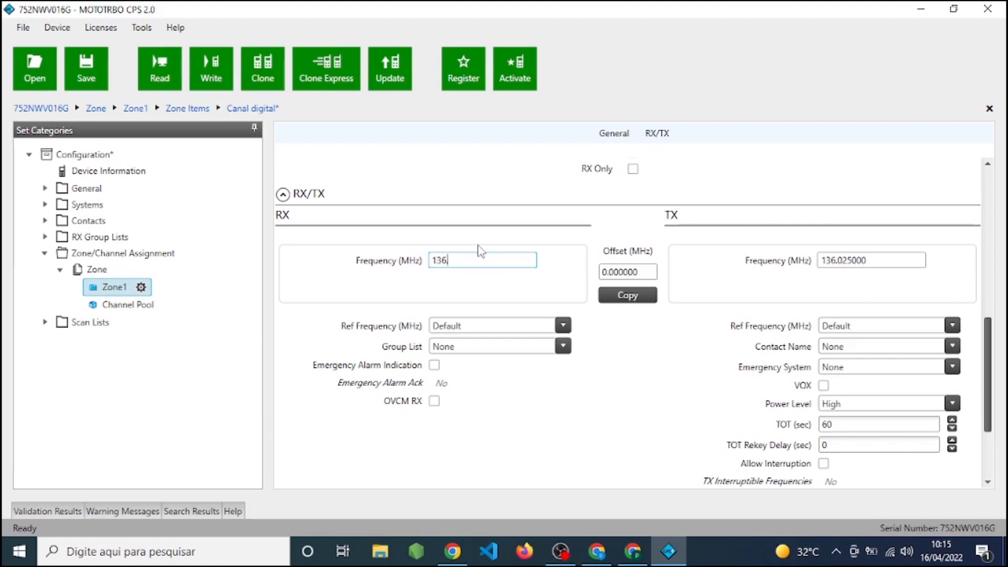
text(141)
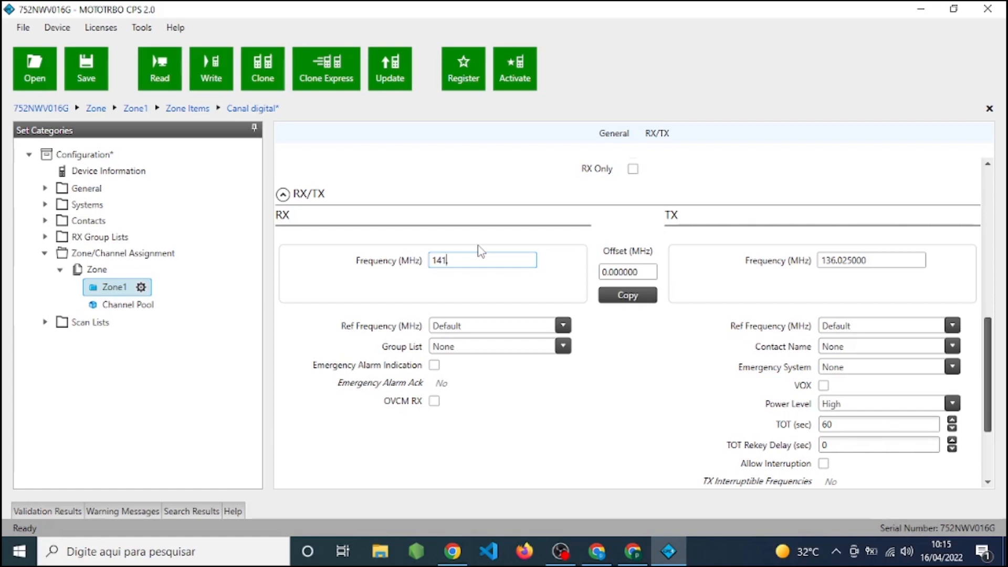
text(.2)
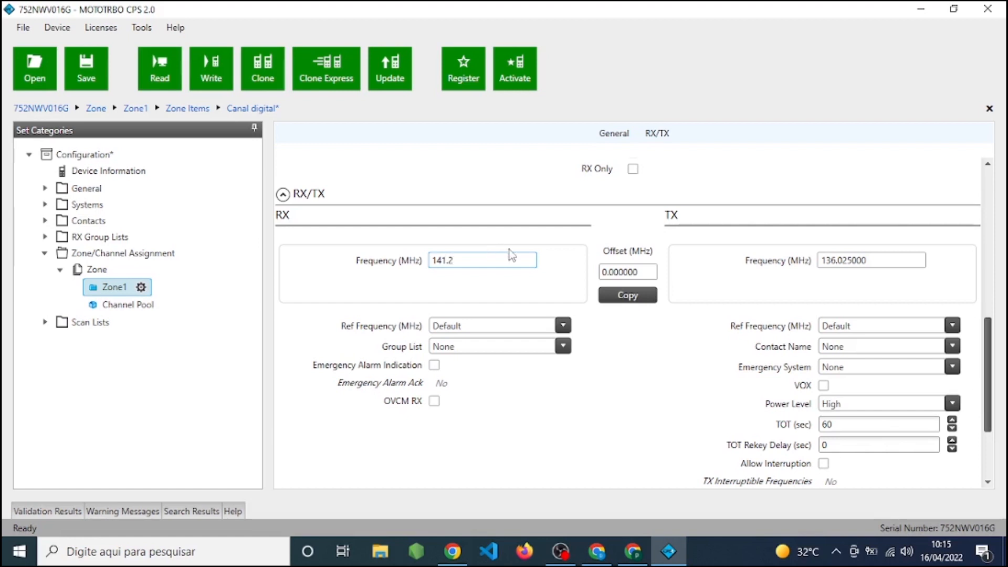
click(629, 298)
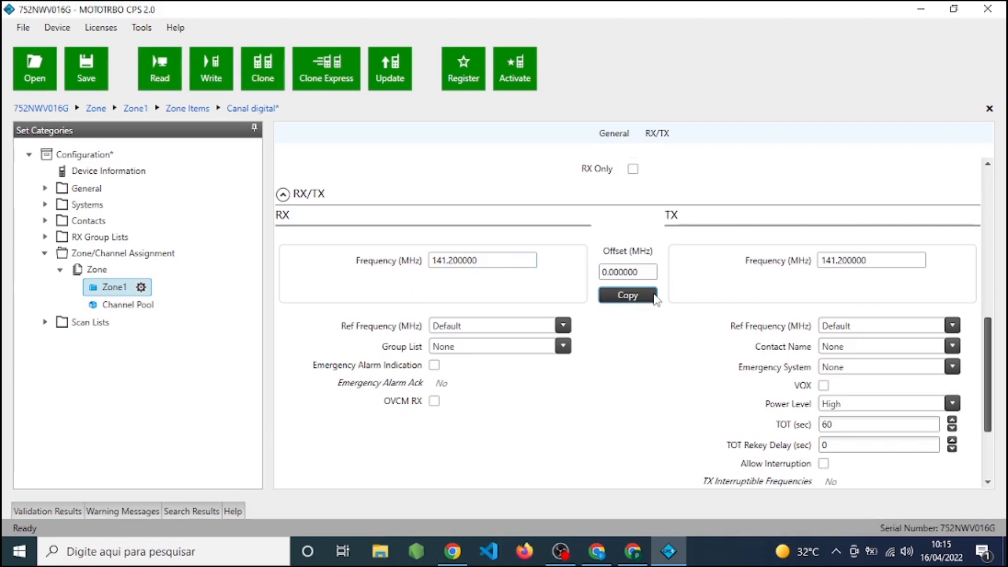
Compare the digital channel's RX frequency with its TX frequency.
drag(435, 261, 520, 261)
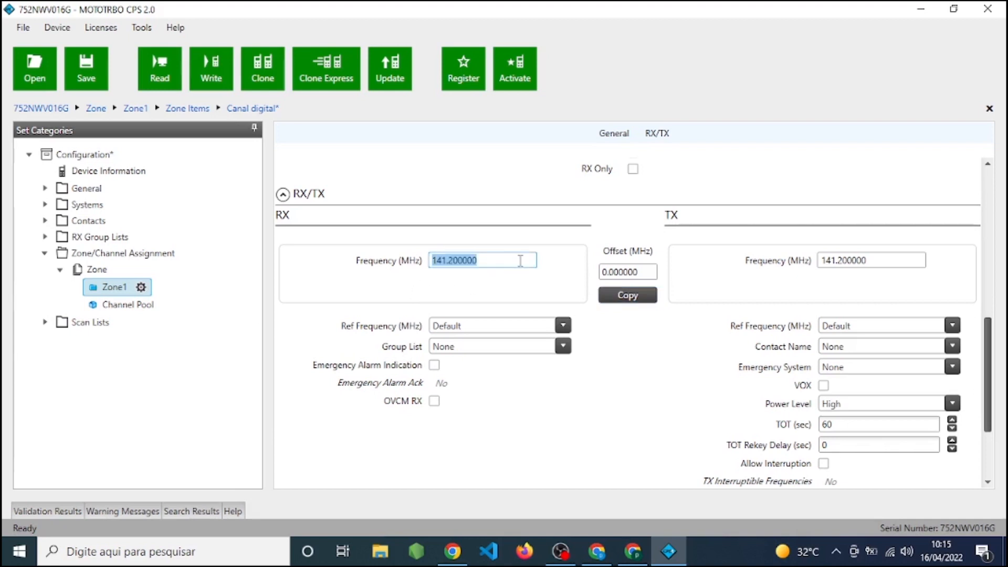
click(883, 264)
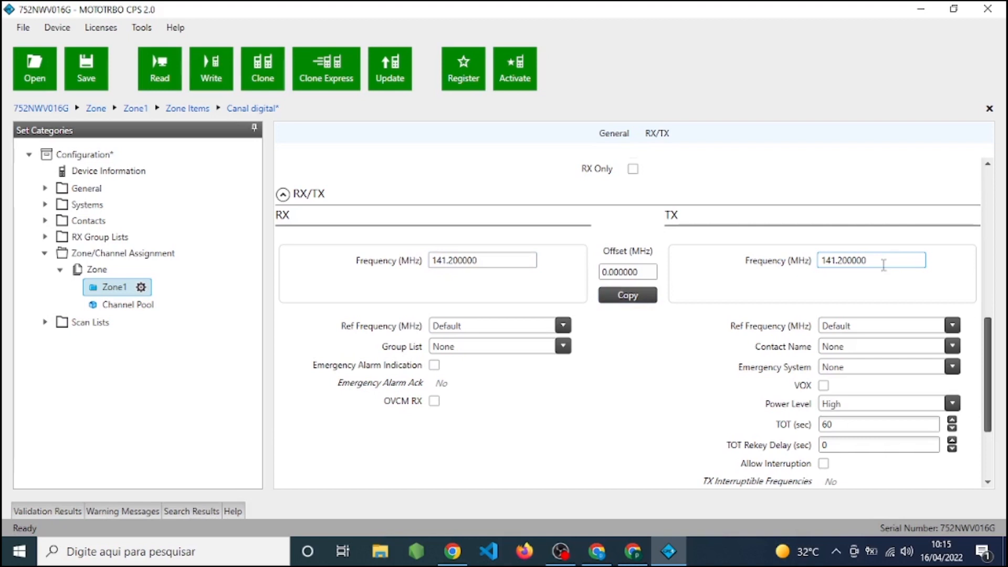
click(458, 258)
click(458, 258)
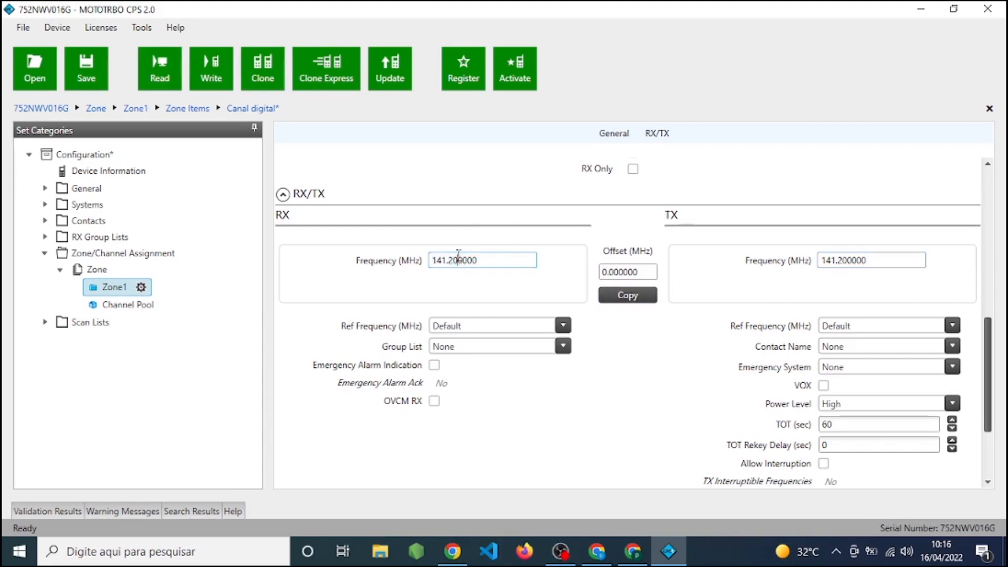
click(843, 261)
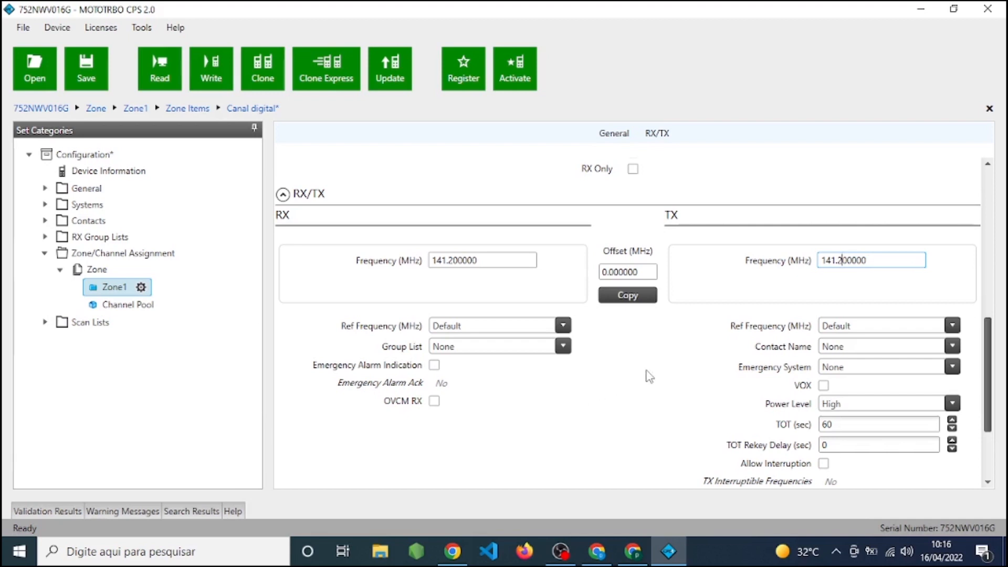
Assign the RX group list DigitalRXGroupList/Lista1 and the TX contact Chamada1 to the digital channel.
scroll(649, 376, up, 4)
scroll(649, 377, down, 3)
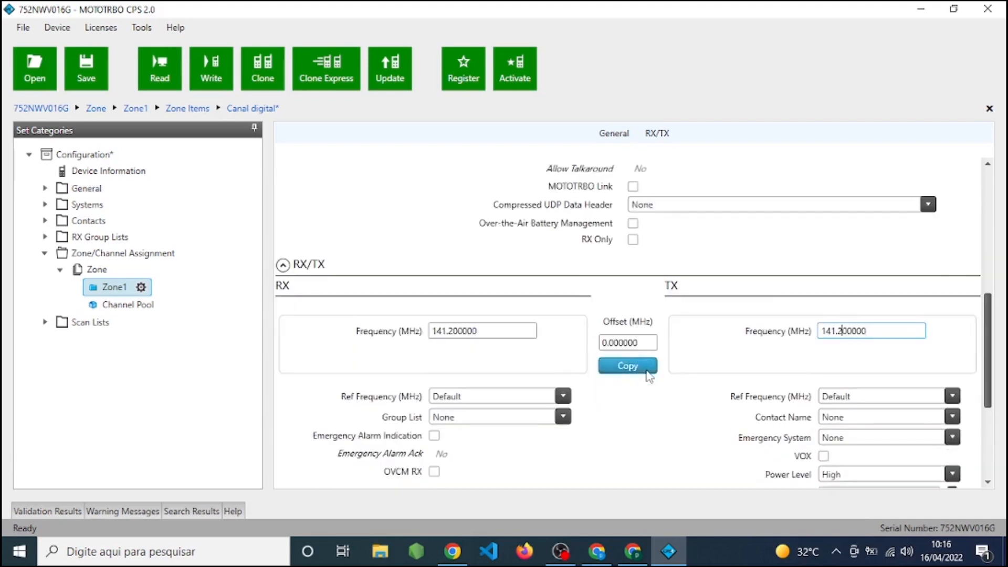
scroll(649, 376, down, 1)
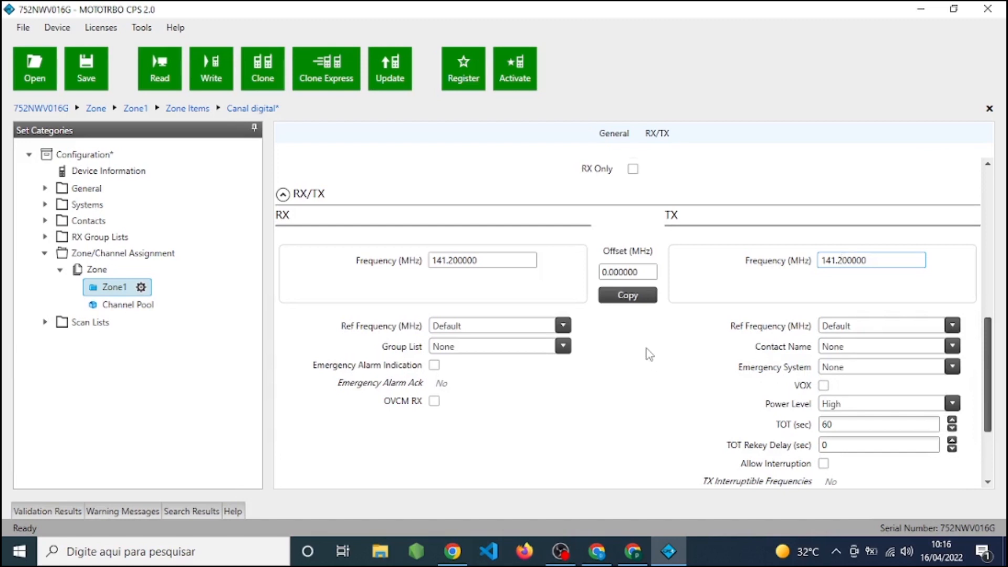
scroll(650, 355, down, 1)
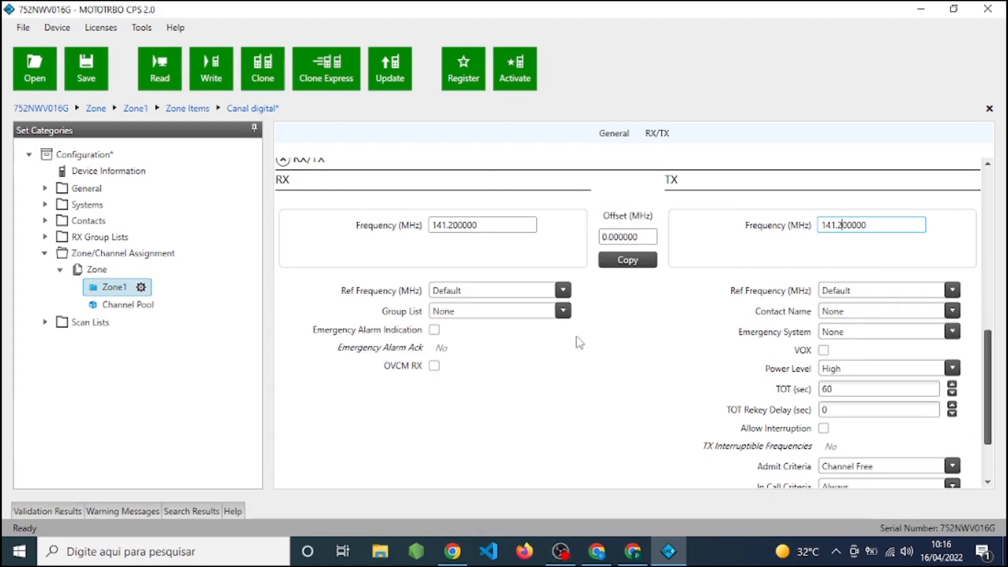
click(558, 315)
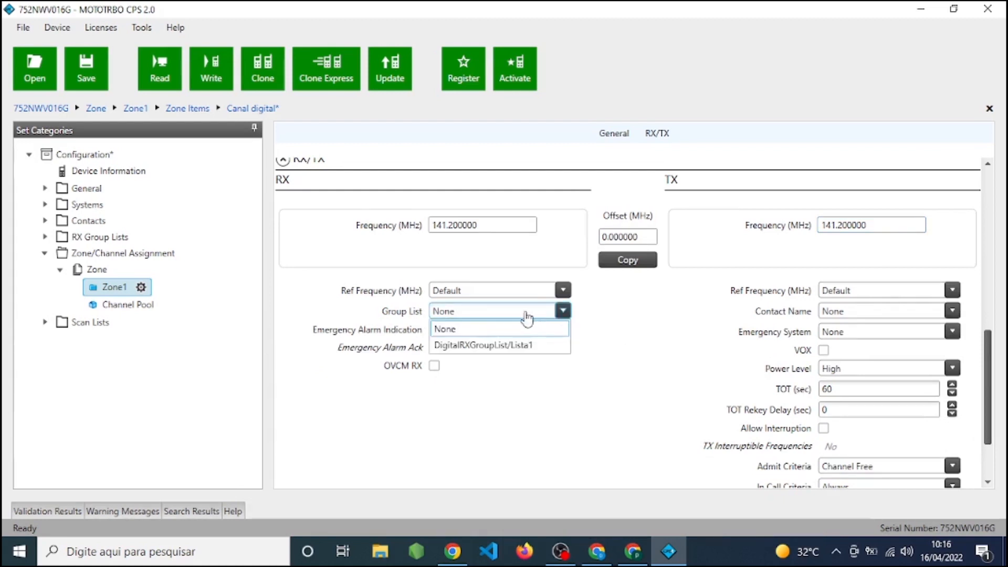
click(540, 346)
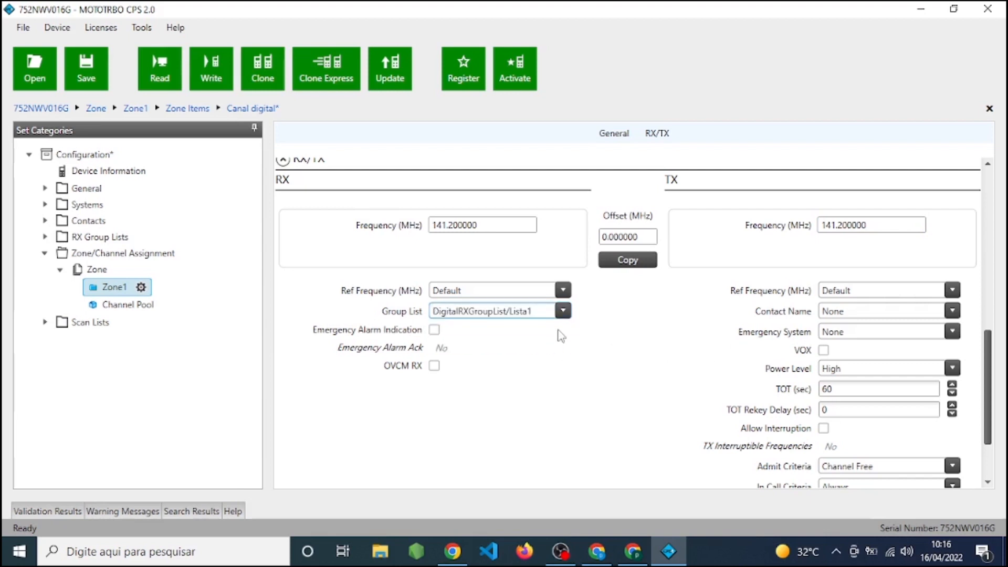
click(905, 312)
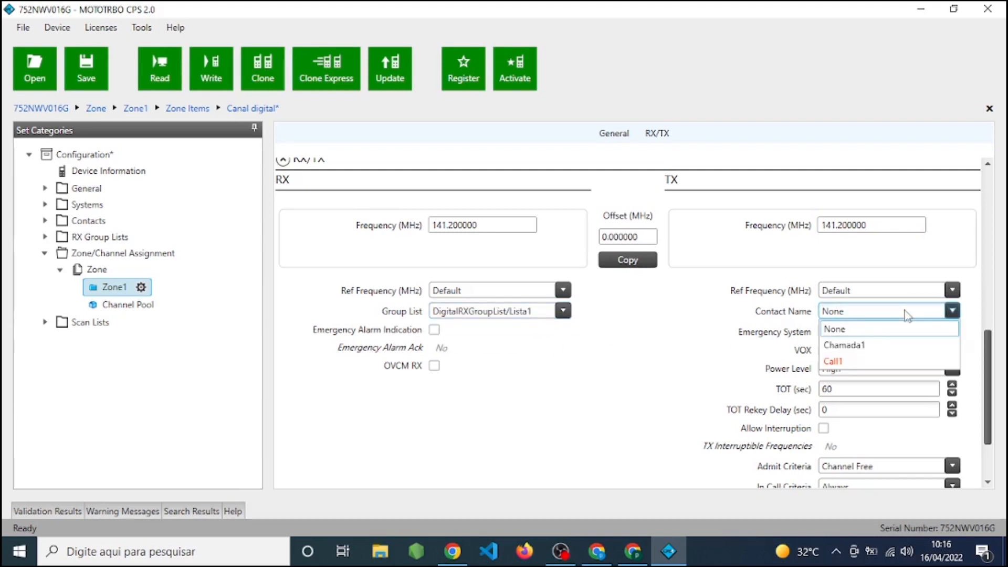
click(869, 350)
Open the digital RX group list Lista1 to check which contacts are its members.
scroll(627, 396, down, 3)
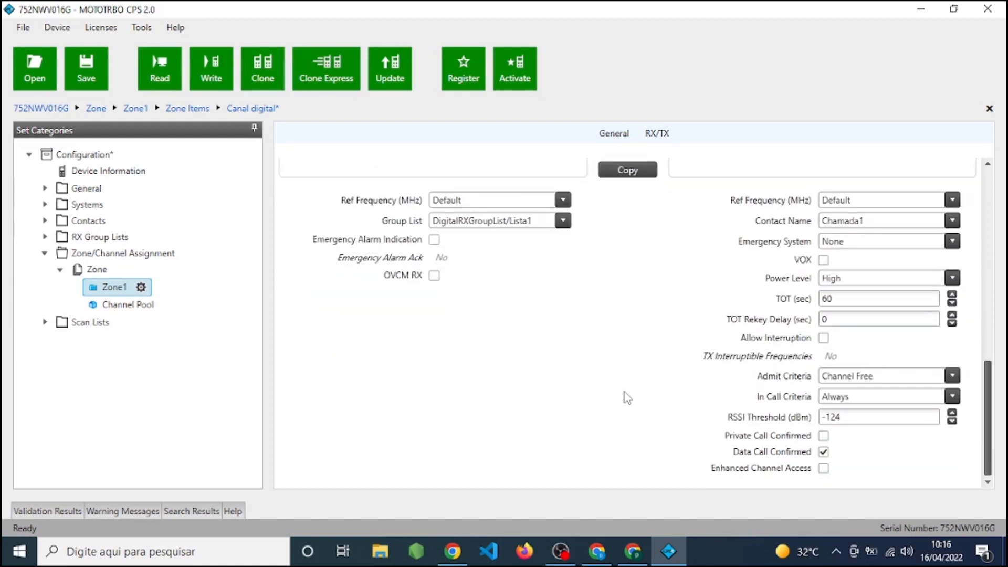
scroll(627, 397, up, 3)
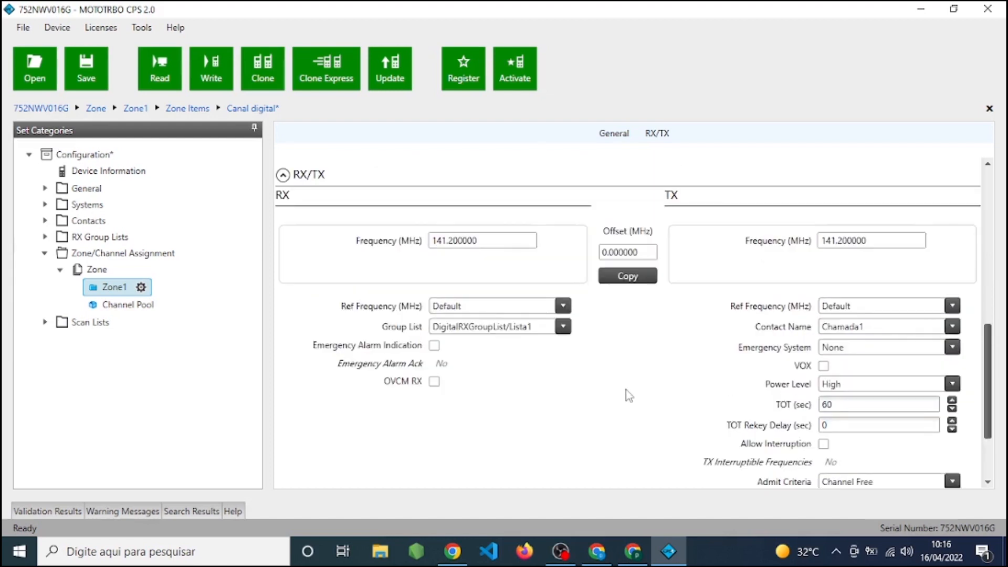
click(45, 237)
click(61, 253)
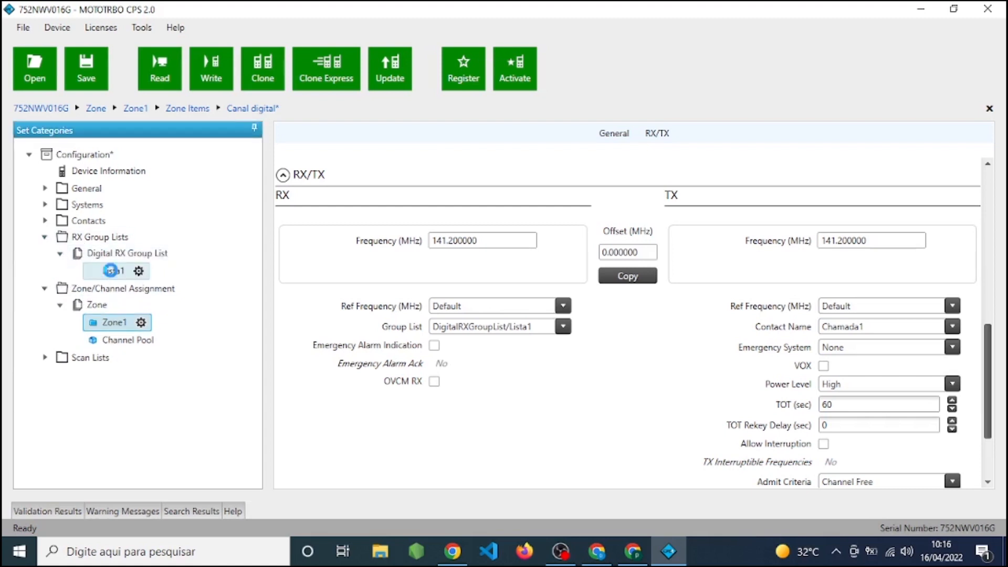
click(112, 271)
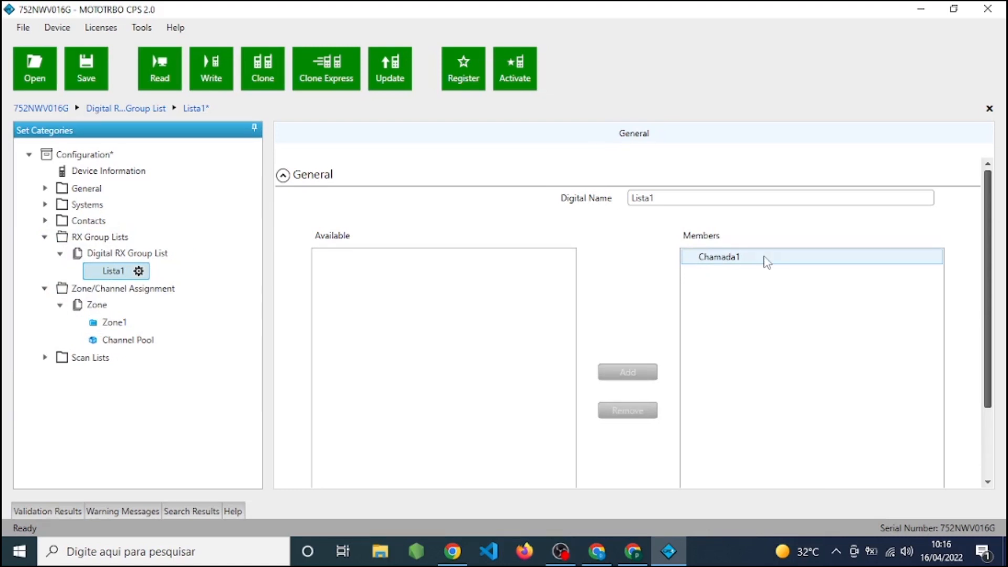
Open the contact Chamada1 and set its Call ID to 1.
click(45, 221)
click(60, 237)
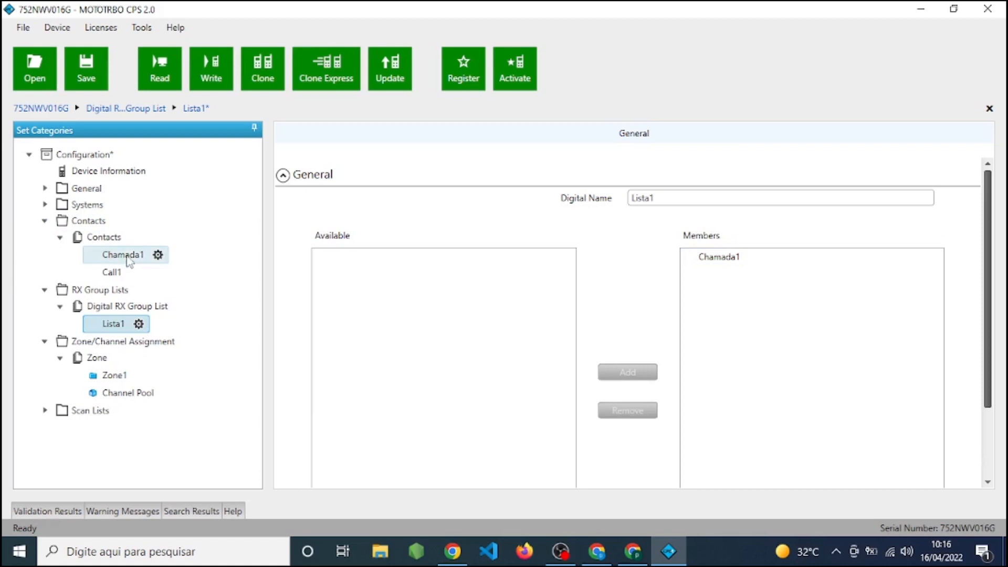
click(132, 261)
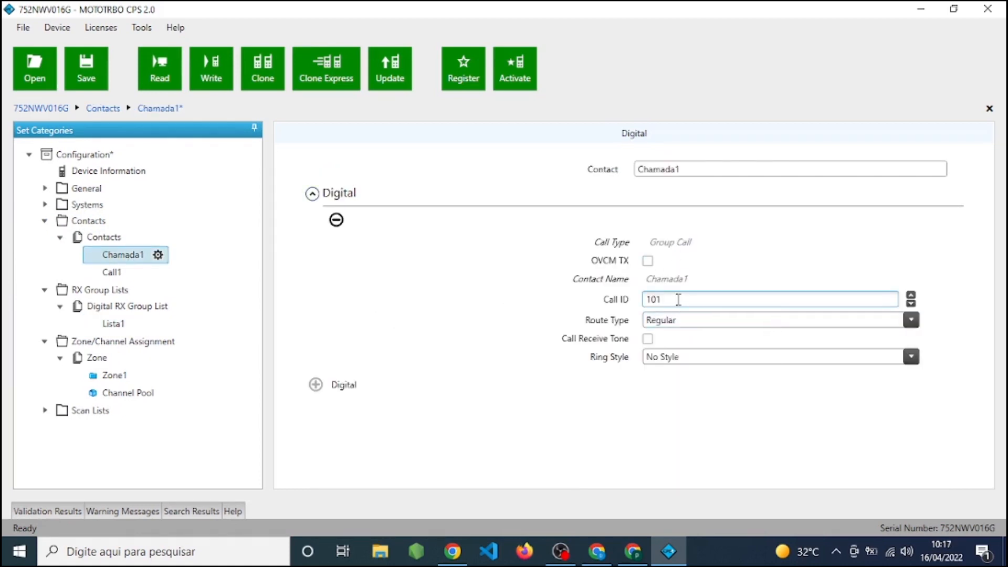
click(678, 303)
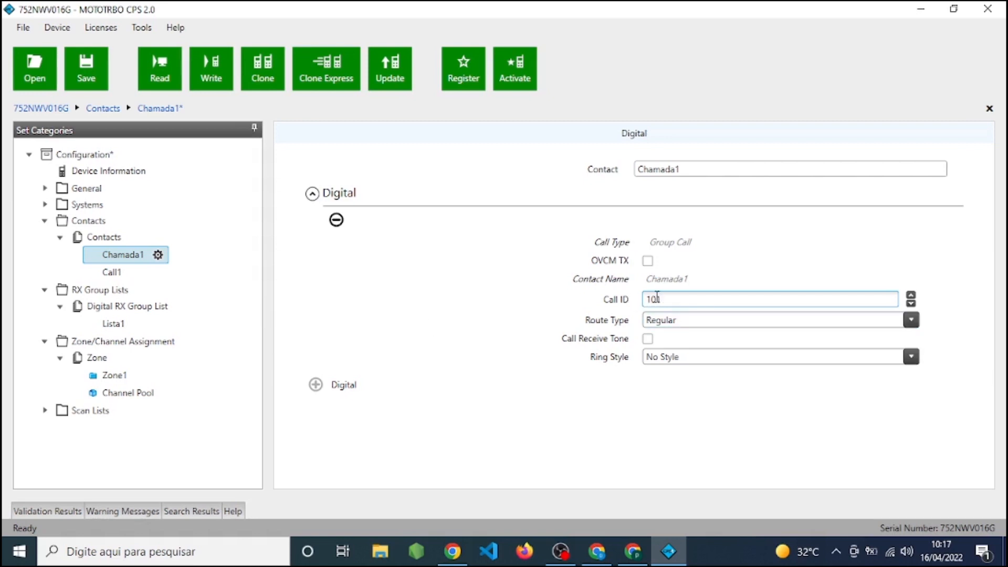
double_click(667, 298)
text(1)
Remove Chamada1 from the members of the RX group list Lista1 and add it back.
click(112, 324)
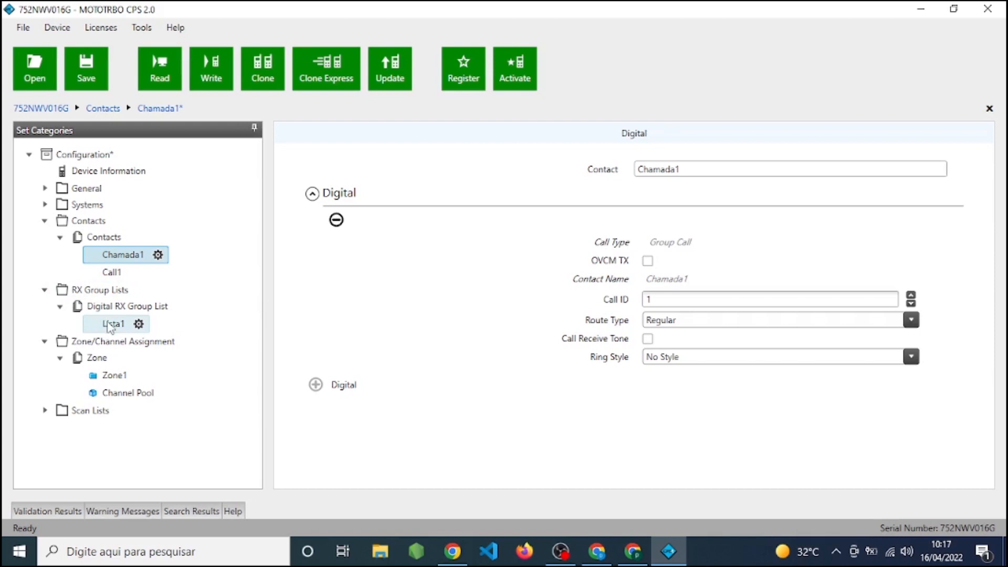
click(704, 261)
click(629, 410)
click(371, 231)
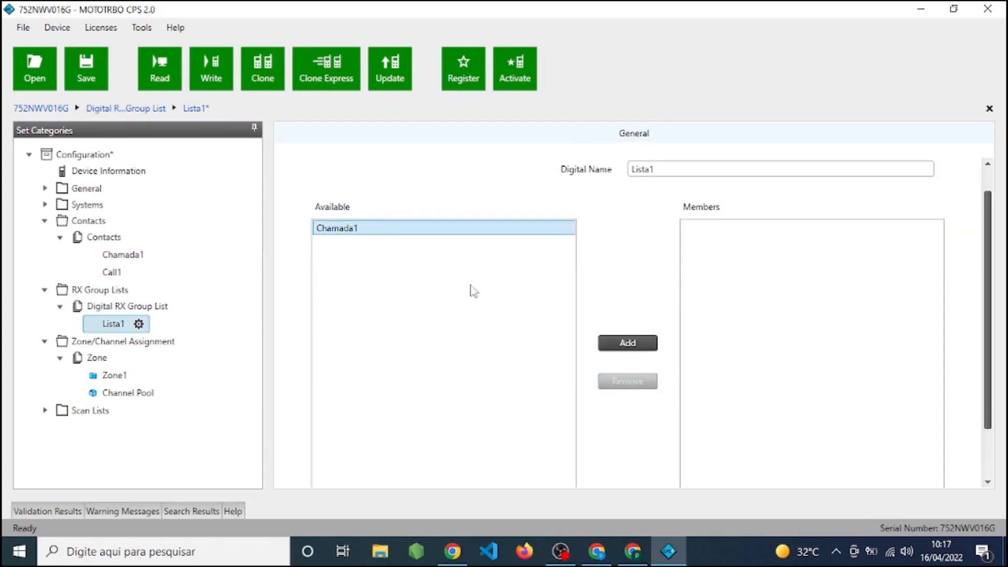
click(653, 346)
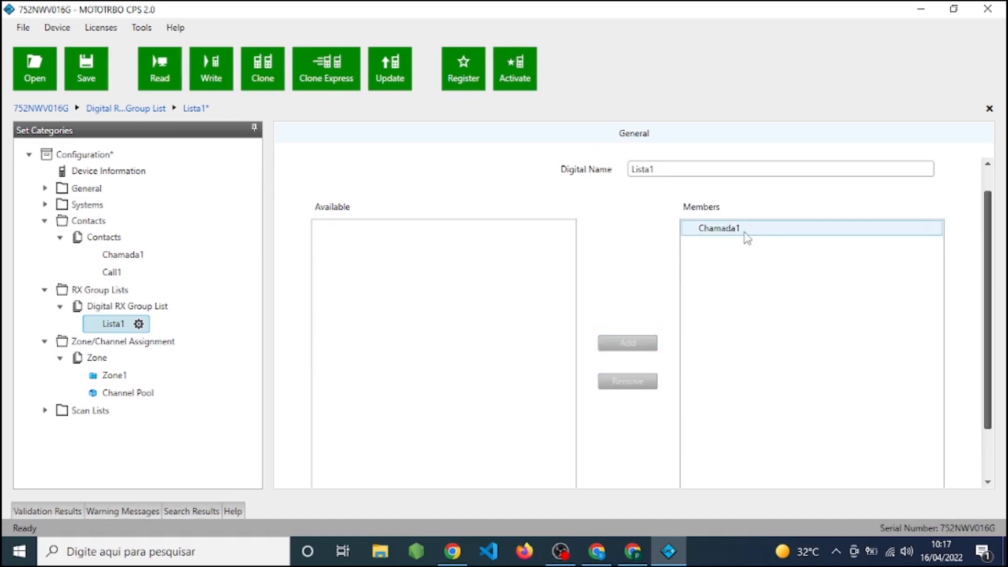
Return to Zone1 and review the RX frequency and squelch settings of both channels in the zone items table.
click(120, 378)
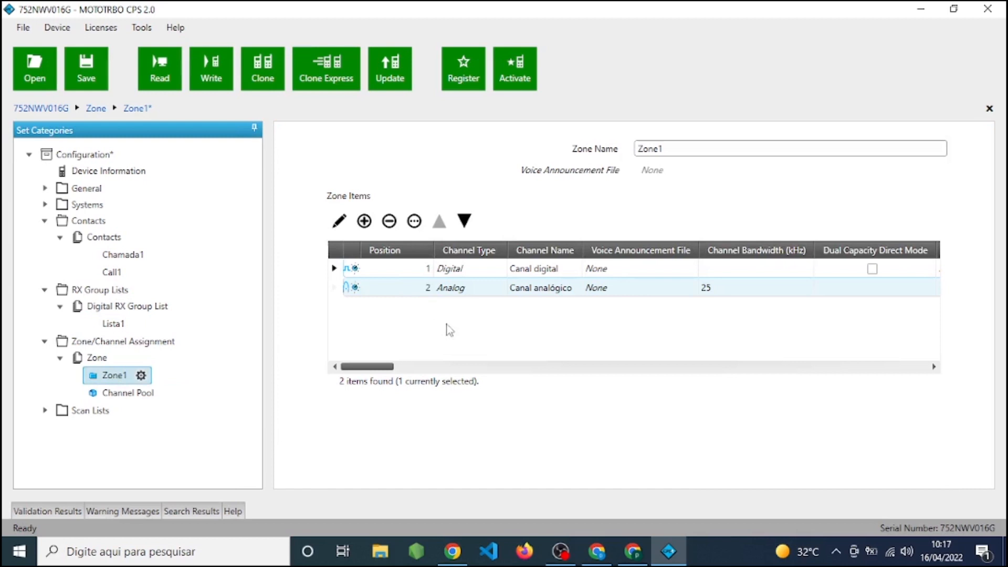
drag(374, 367, 601, 364)
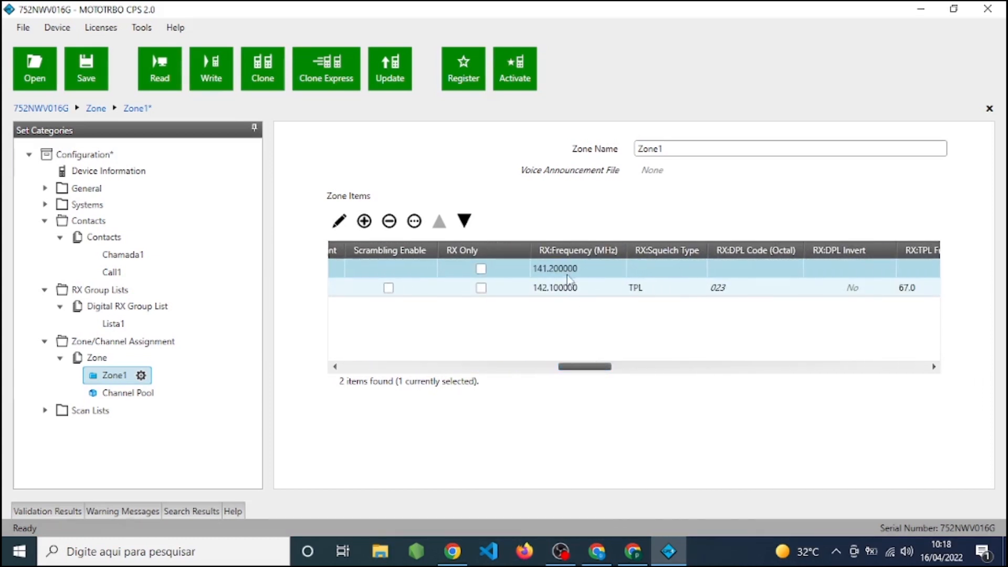
drag(585, 365, 344, 374)
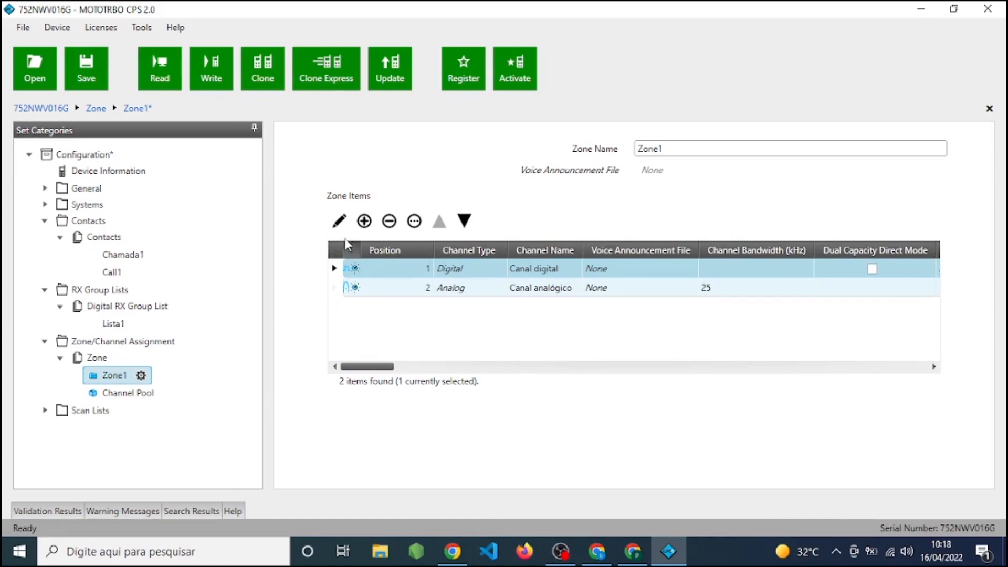
Add a third channel of type Digital to Zone1 and open its settings.
click(364, 223)
click(610, 262)
click(524, 298)
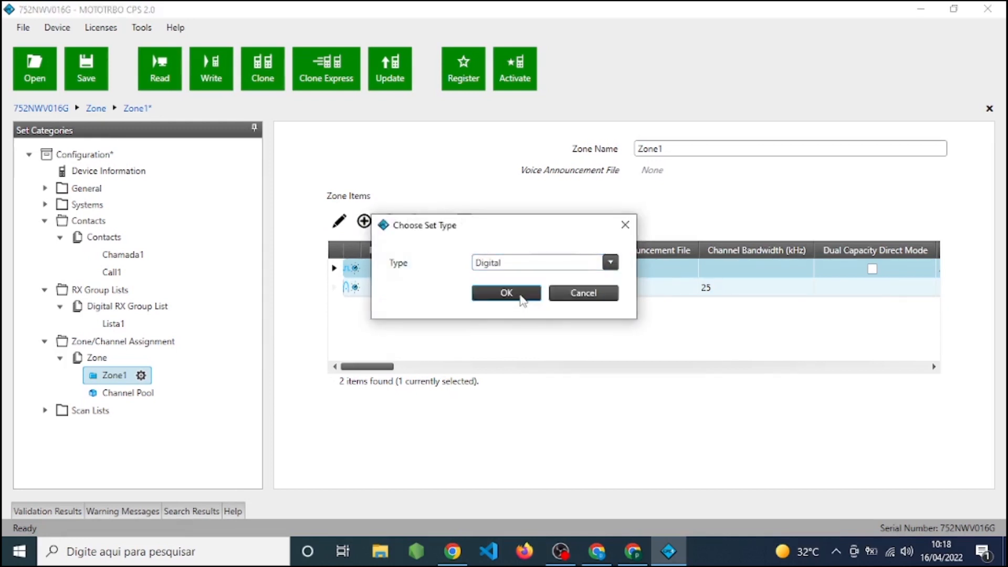
click(525, 294)
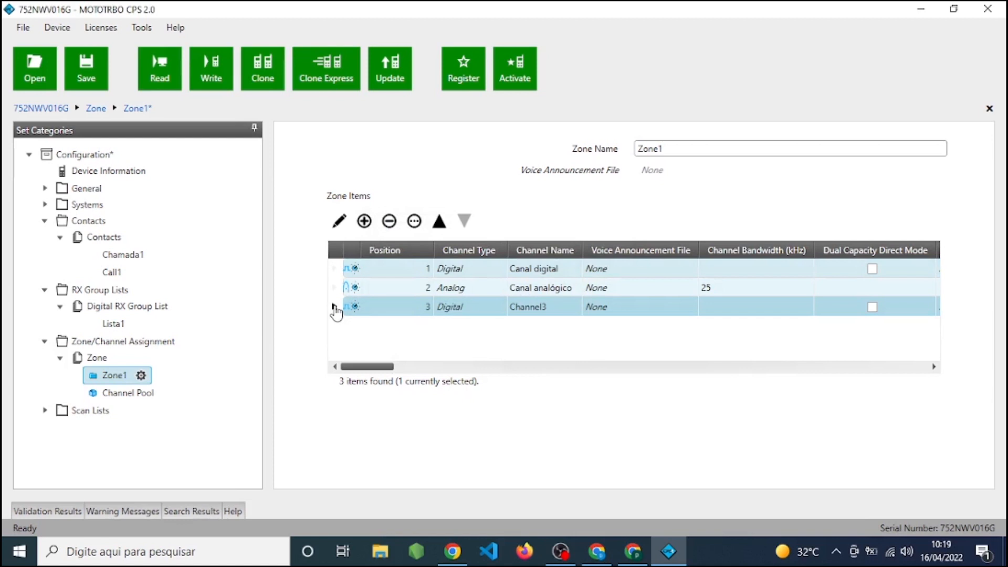
click(335, 309)
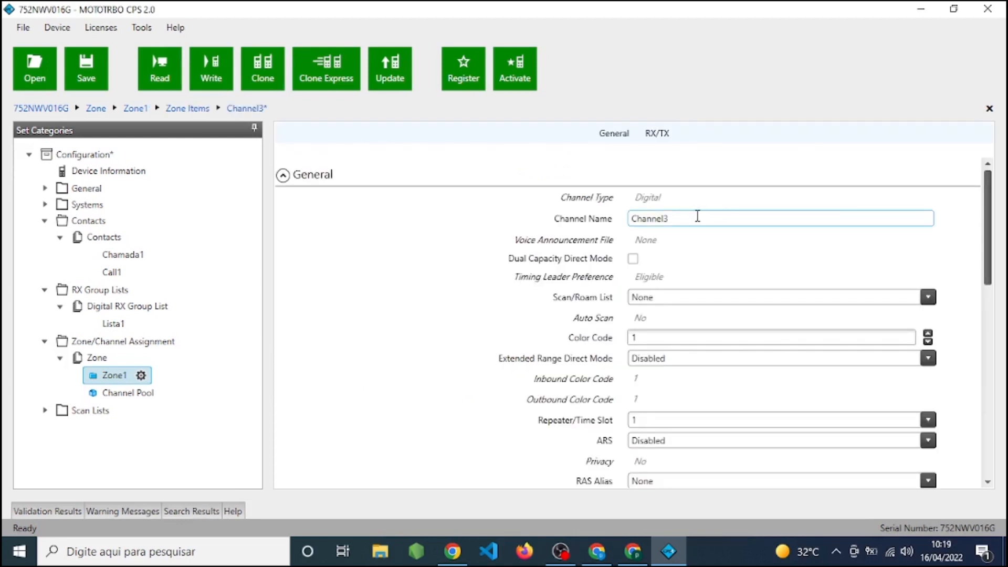
Rename the new digital channel as "canal digital 02".
double_click(681, 219)
text(canal digital 02)
Review the channel's settings down to its RX frequency, and check the radio's supported frequency range in the device information.
scroll(803, 235, down, 1)
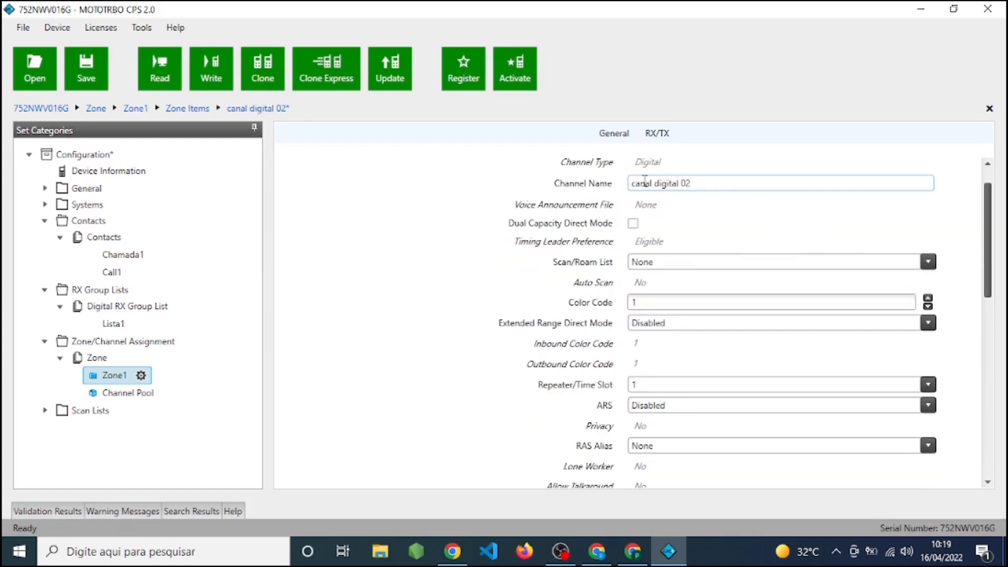
scroll(729, 232, down, 2)
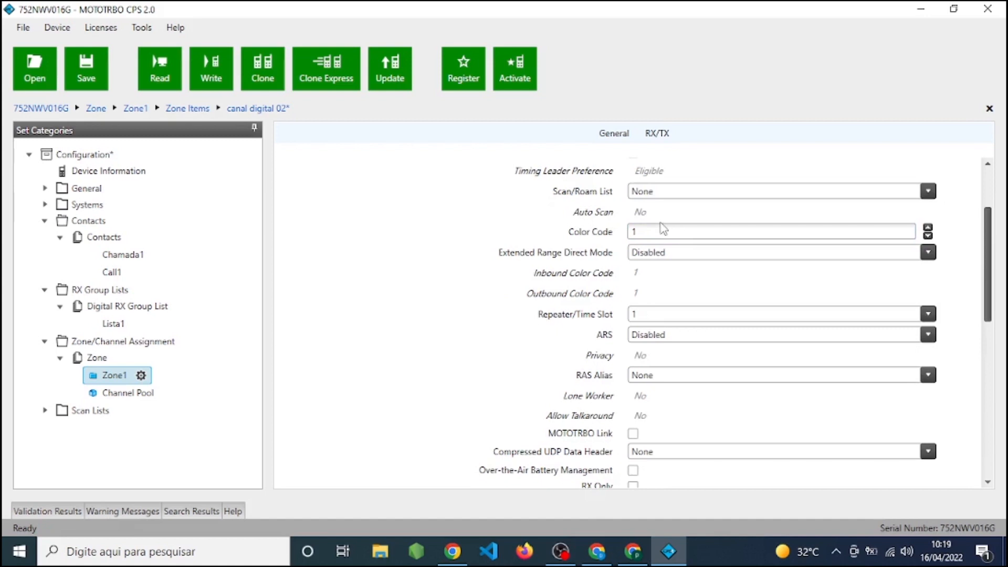
scroll(682, 253, down, 2)
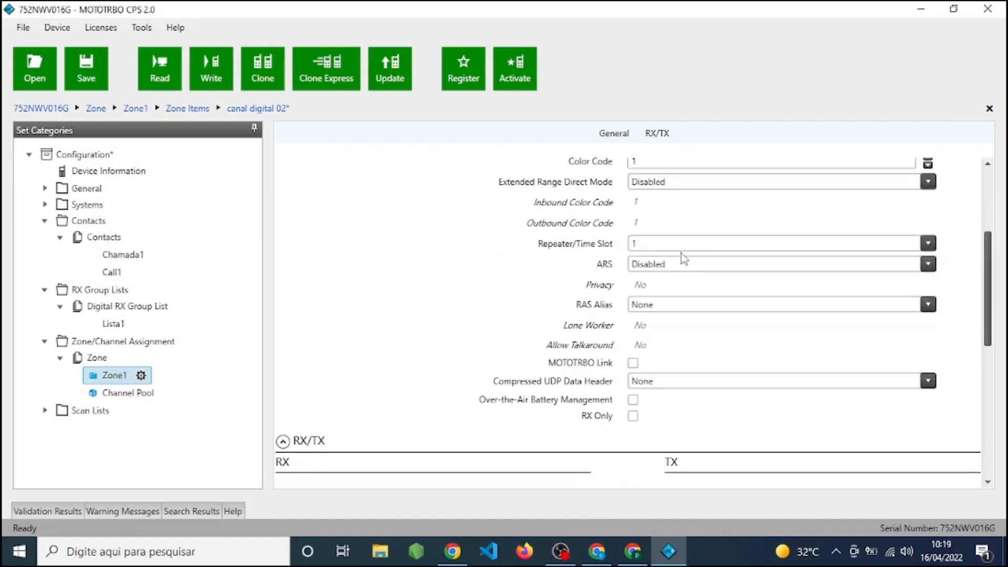
scroll(682, 253, down, 1)
scroll(681, 253, down, 5)
double_click(460, 295)
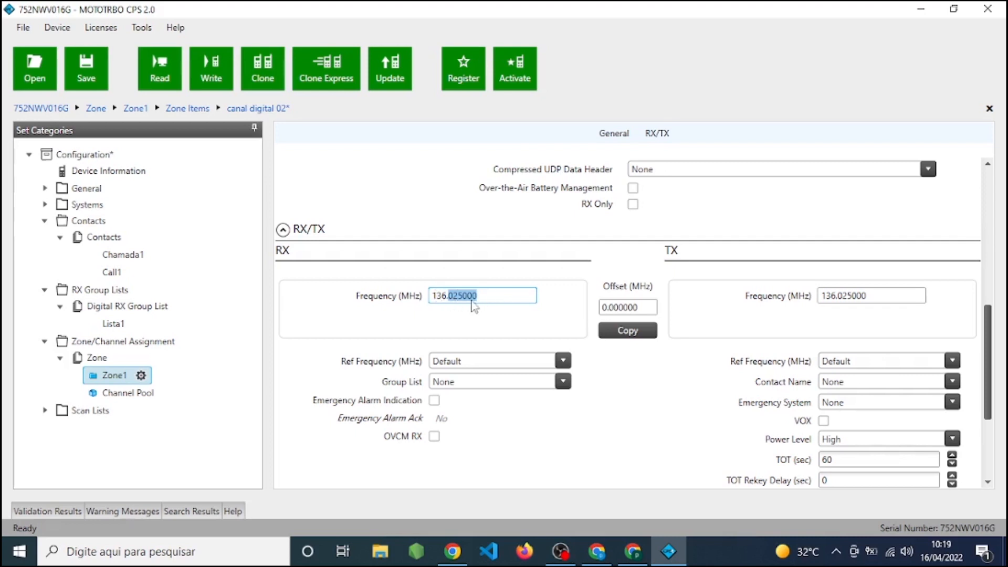
click(361, 297)
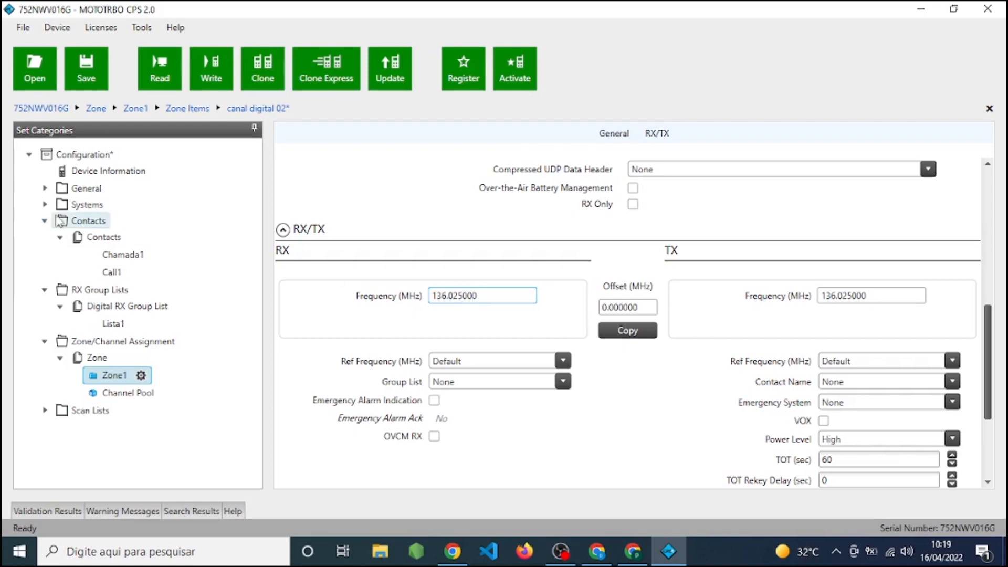
click(97, 179)
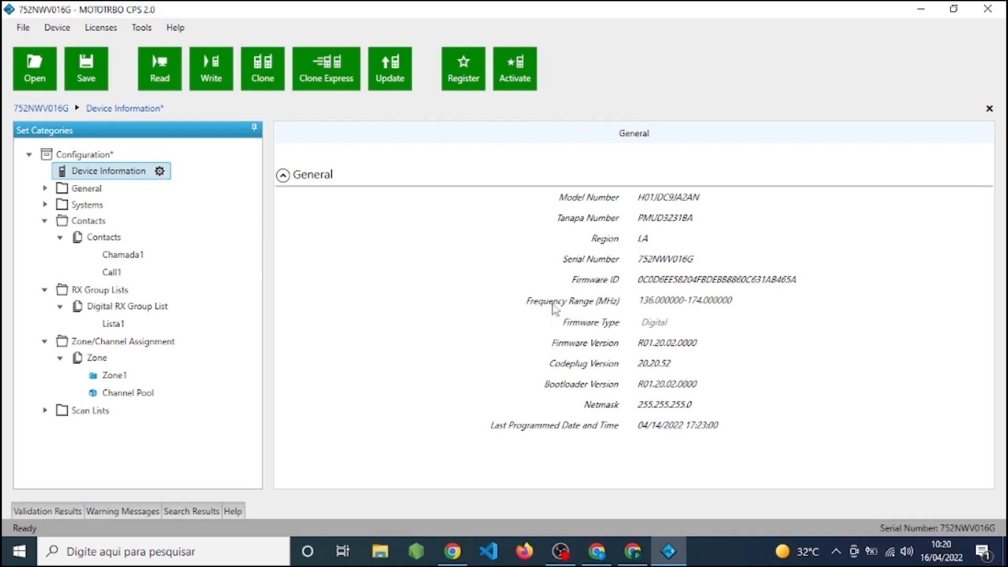
click(528, 304)
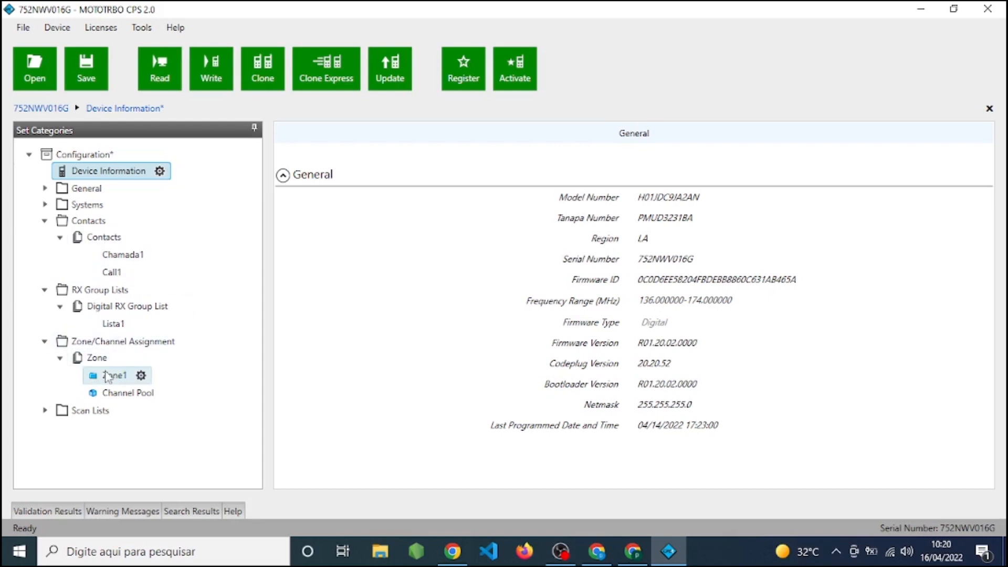
Reopen canal digital 02 from Zone1, set its RX frequency to 170 MHz and copy it to the TX frequency.
click(107, 376)
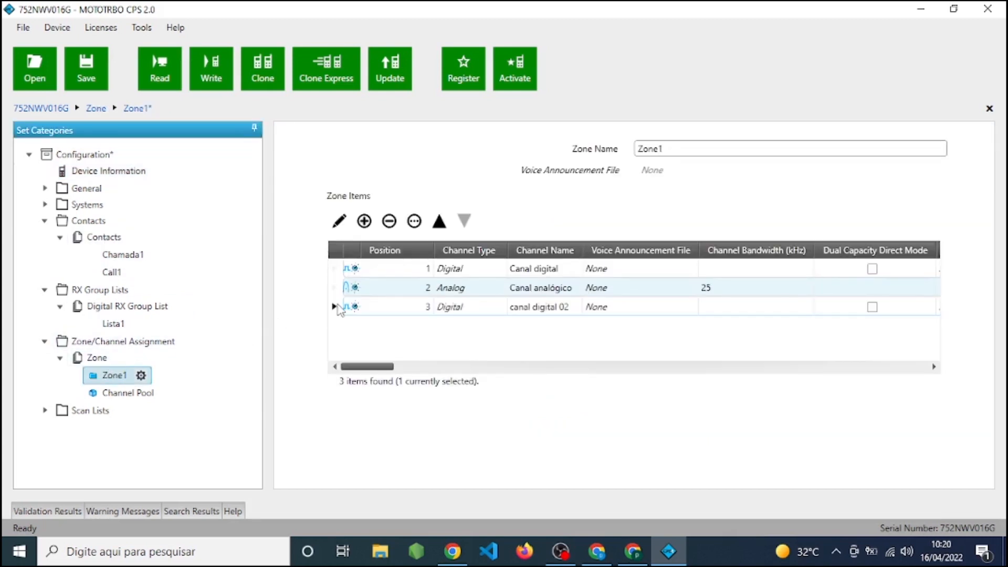
double_click(338, 309)
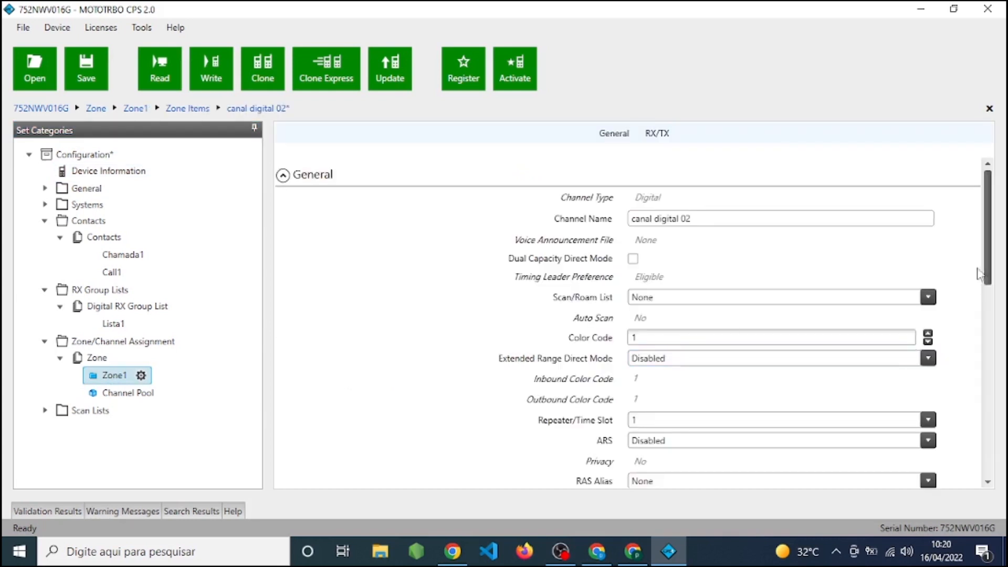
scroll(927, 231, down, 10)
click(486, 287)
double_click(487, 287)
key(BackSpace)
key(BackSpace)
key(BackSpace)
key(BackSpace)
key(BackSpace)
text(170)
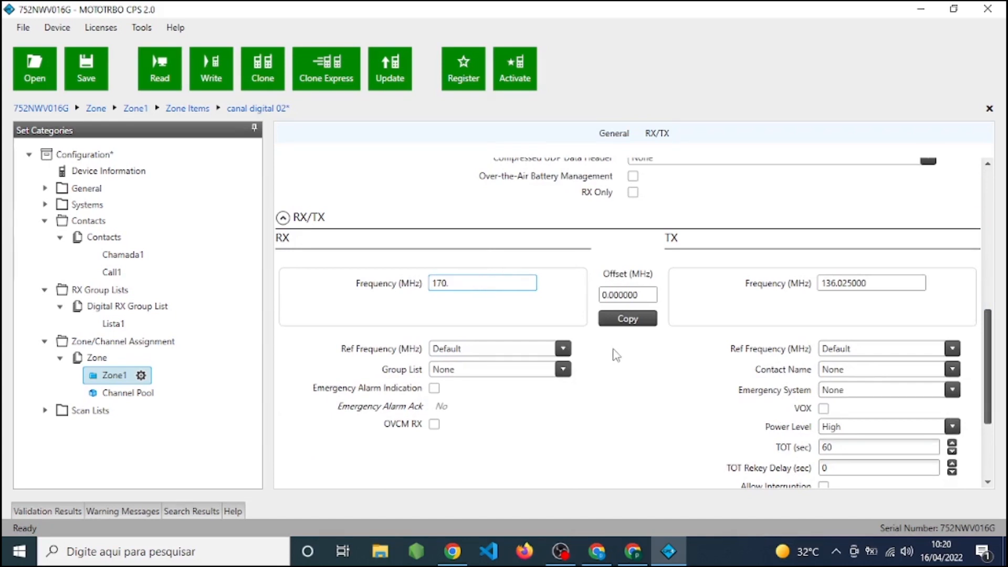
click(629, 321)
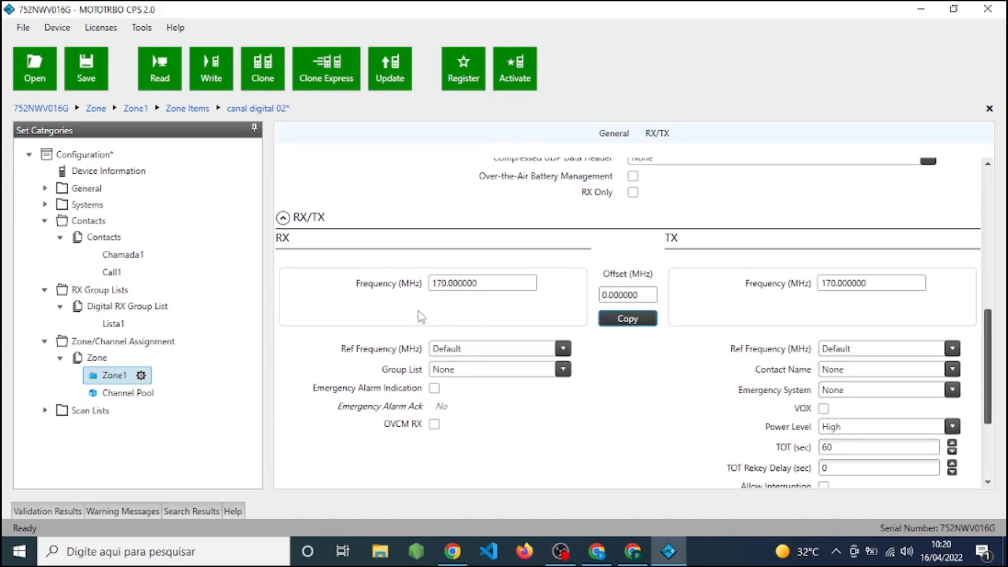
Try an out-of-range RX frequency of 175 MHz and copy it to the TX side.
click(447, 284)
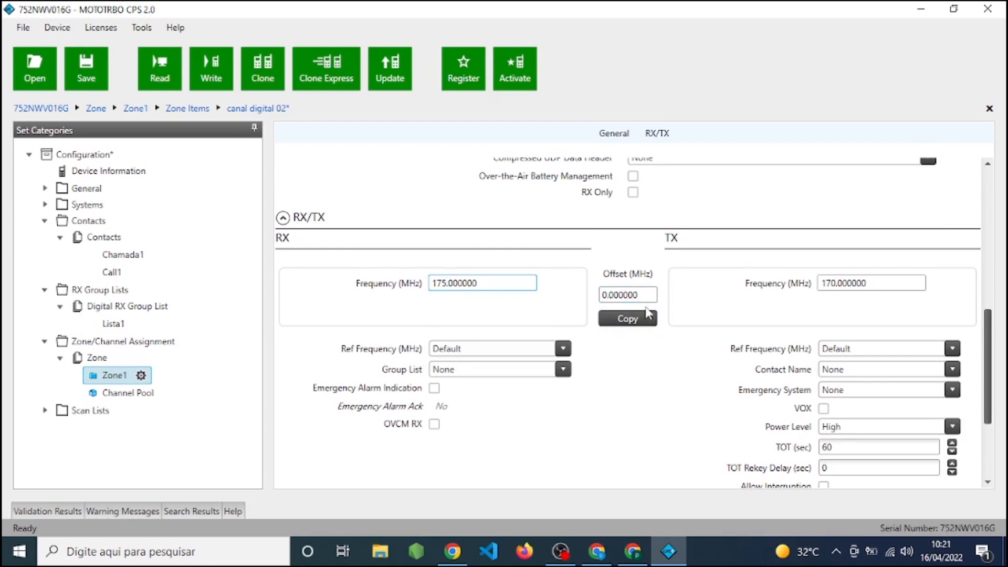
click(628, 323)
Assign the RX group list Lista1 and the TX contact Chamada1 to canal digital 02.
click(540, 372)
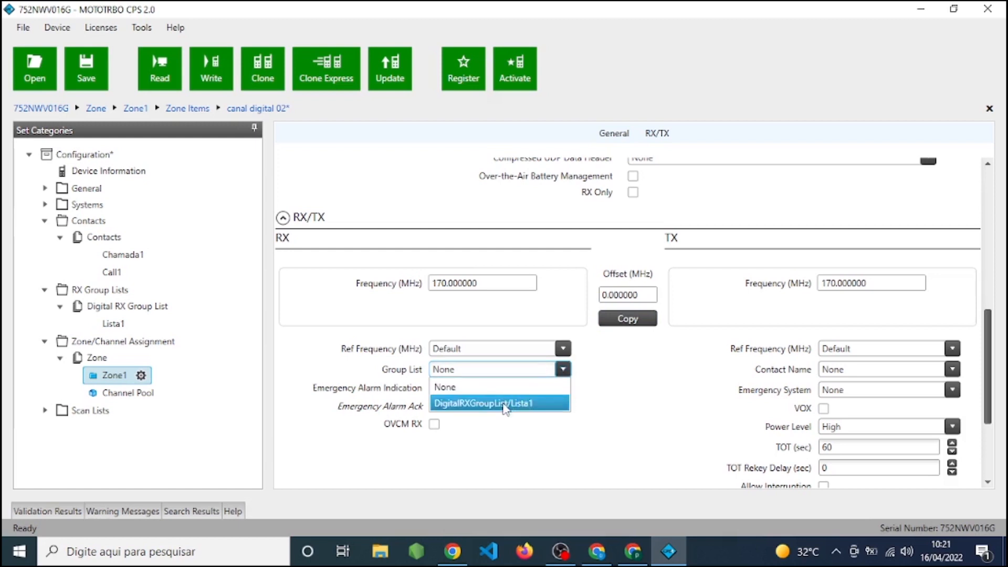
click(522, 404)
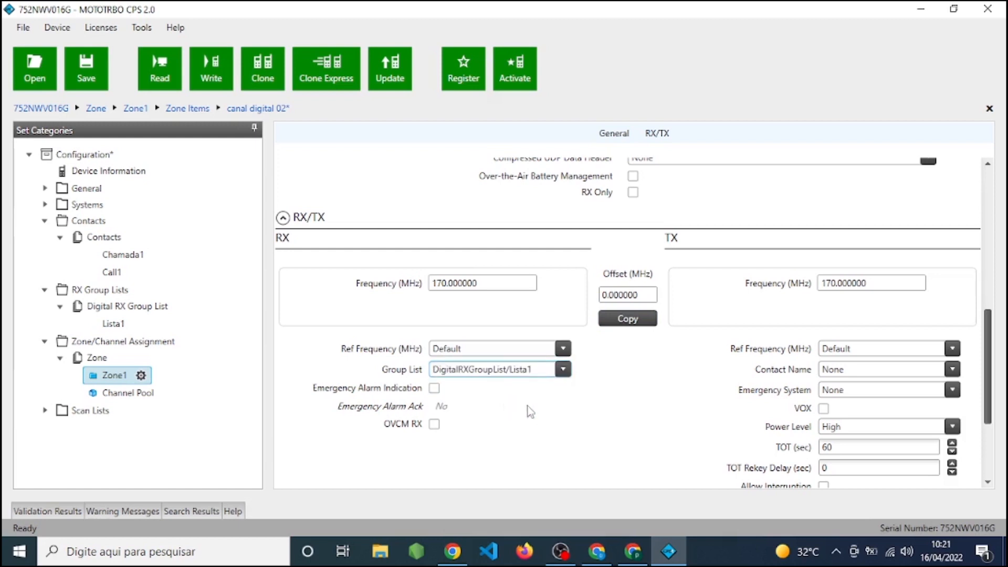
click(916, 374)
click(863, 404)
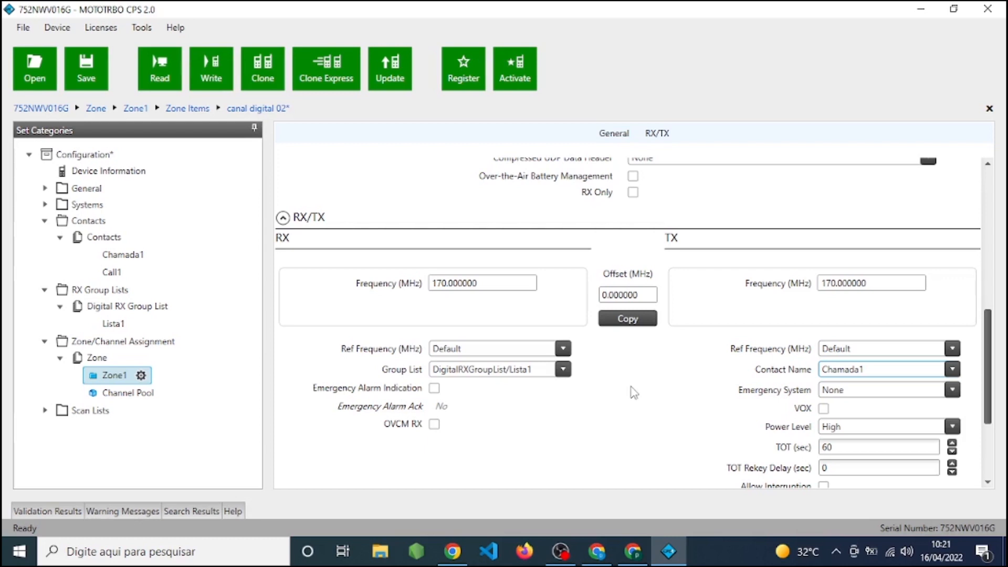
Review the general and RX/TX settings of canal digital 02.
scroll(634, 393, up, 2)
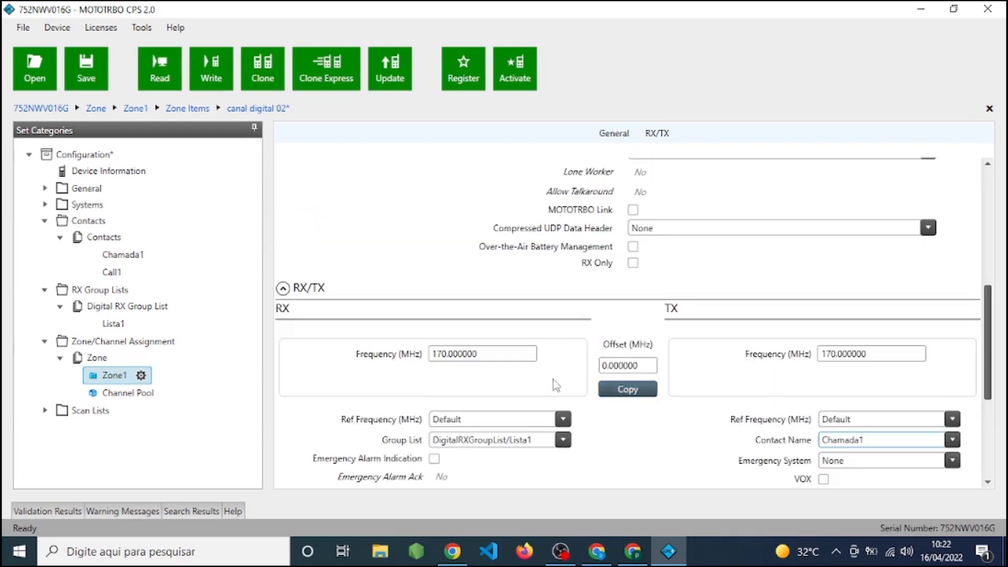
scroll(632, 446, up, 8)
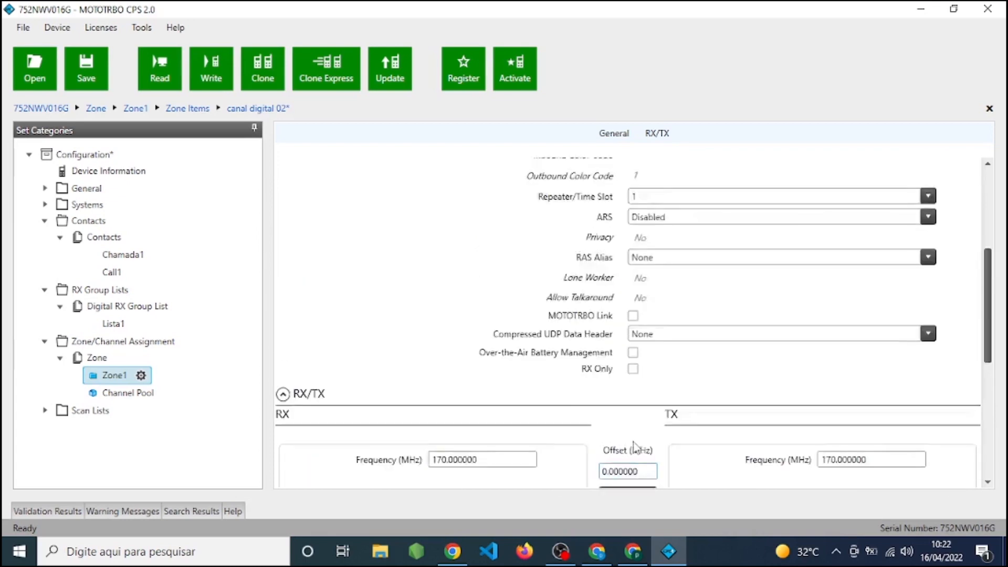
scroll(634, 446, down, 5)
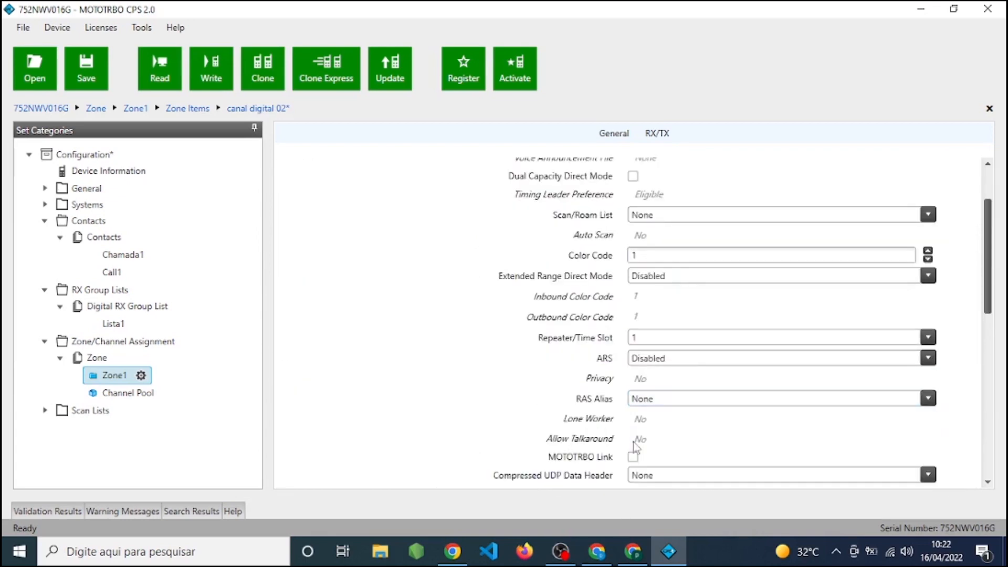
scroll(633, 444, down, 6)
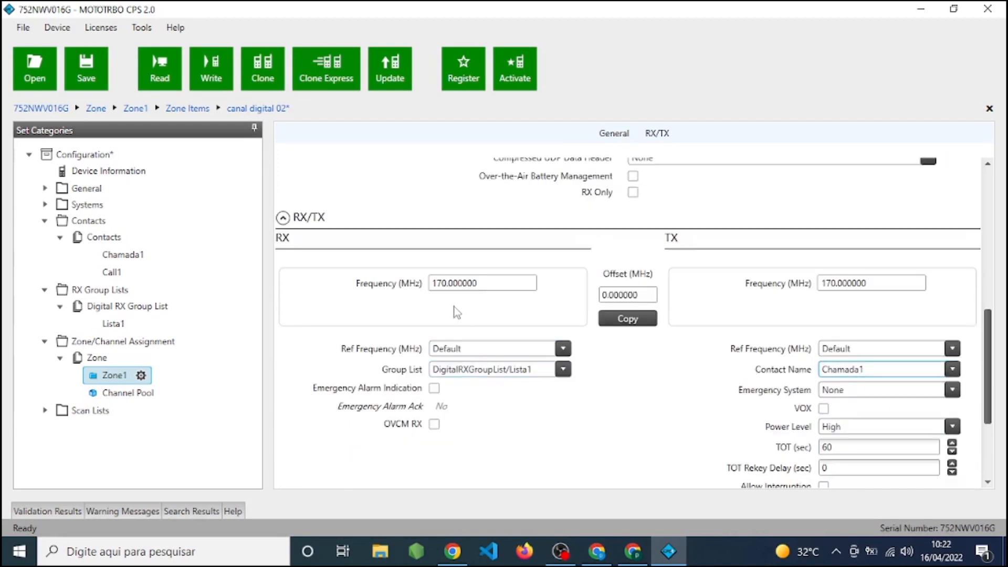
scroll(653, 451, up, 2)
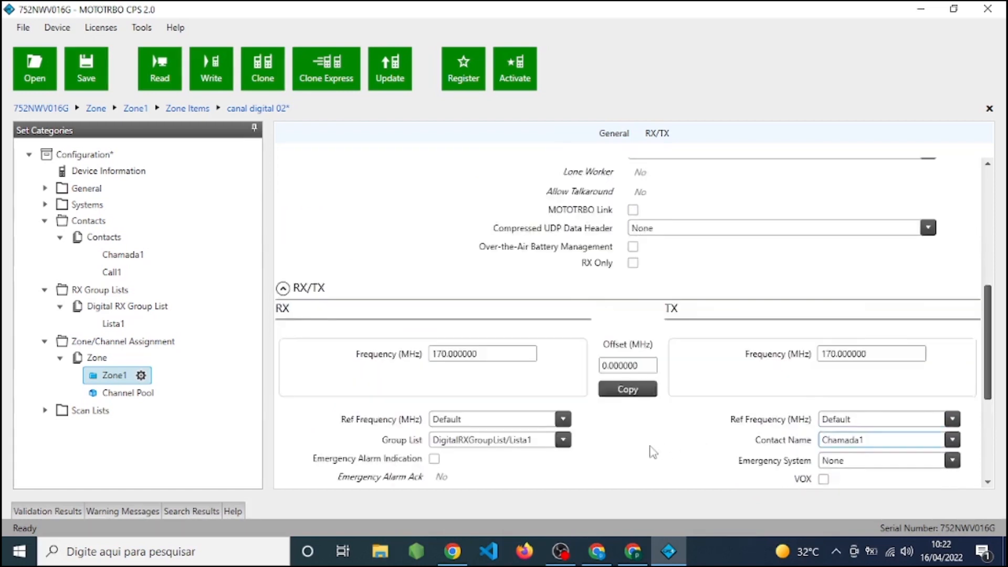
scroll(412, 284, up, 12)
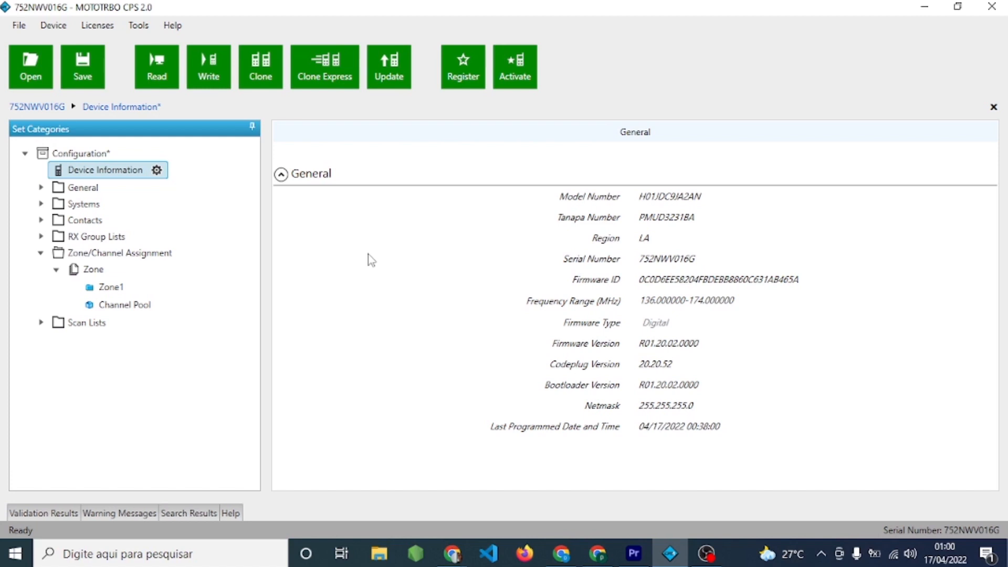
Start writing the finished configuration to the radio.
click(206, 89)
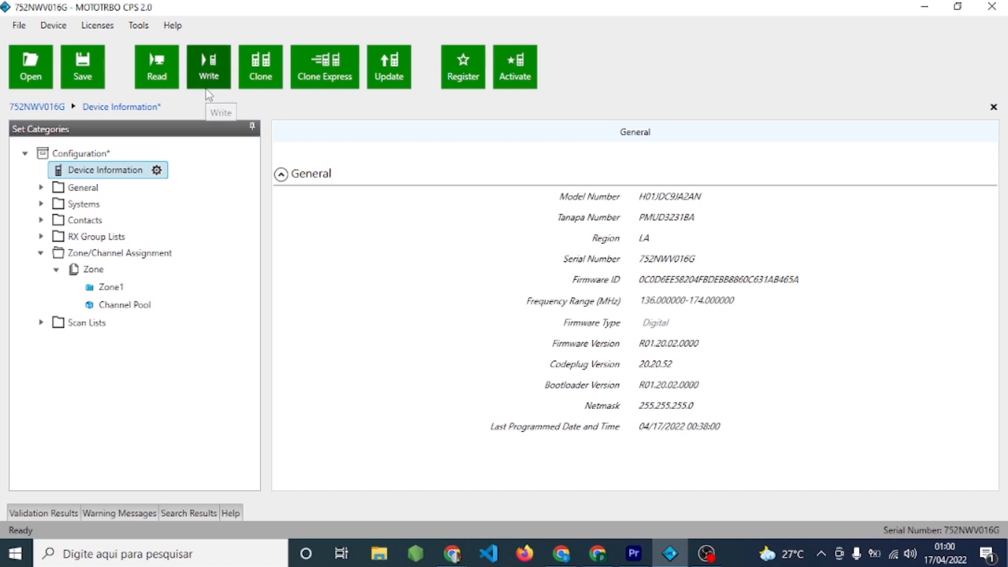